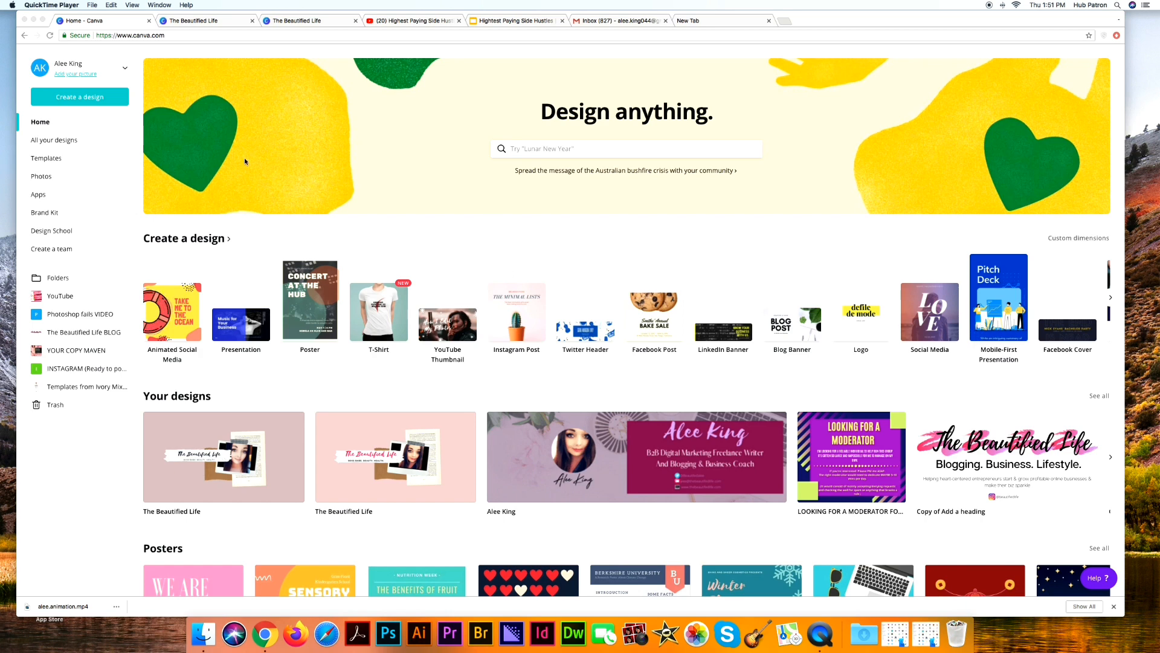
Create a new blank YouTube Thumbnail design
click(157, 35)
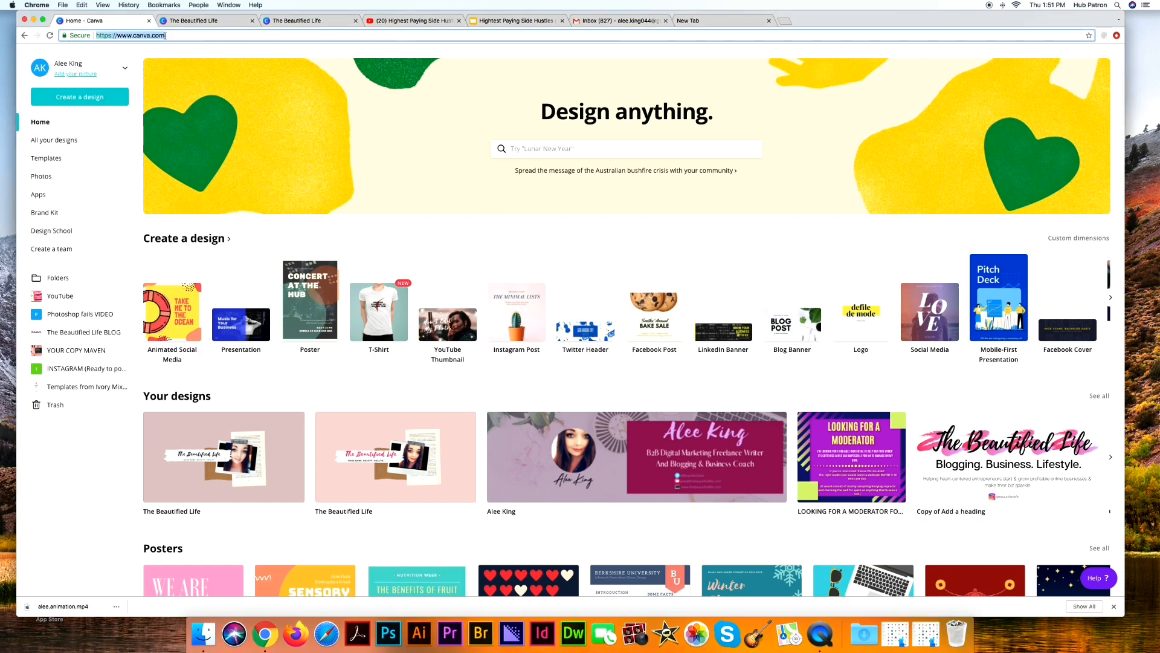
click(165, 35)
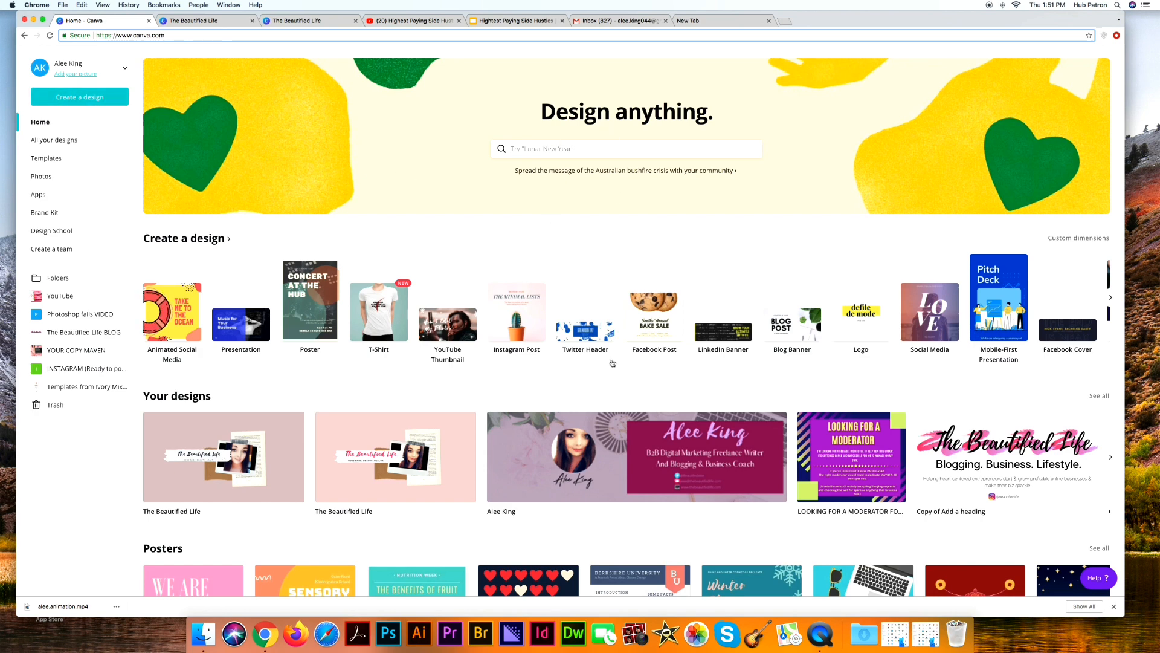
click(89, 98)
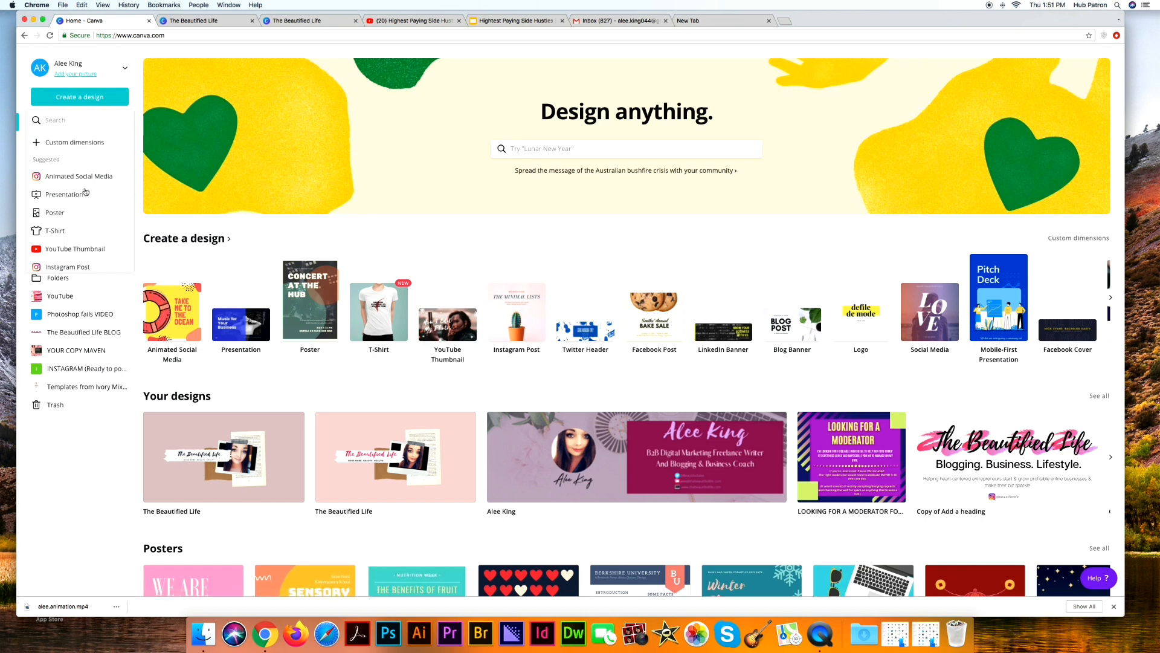
click(76, 249)
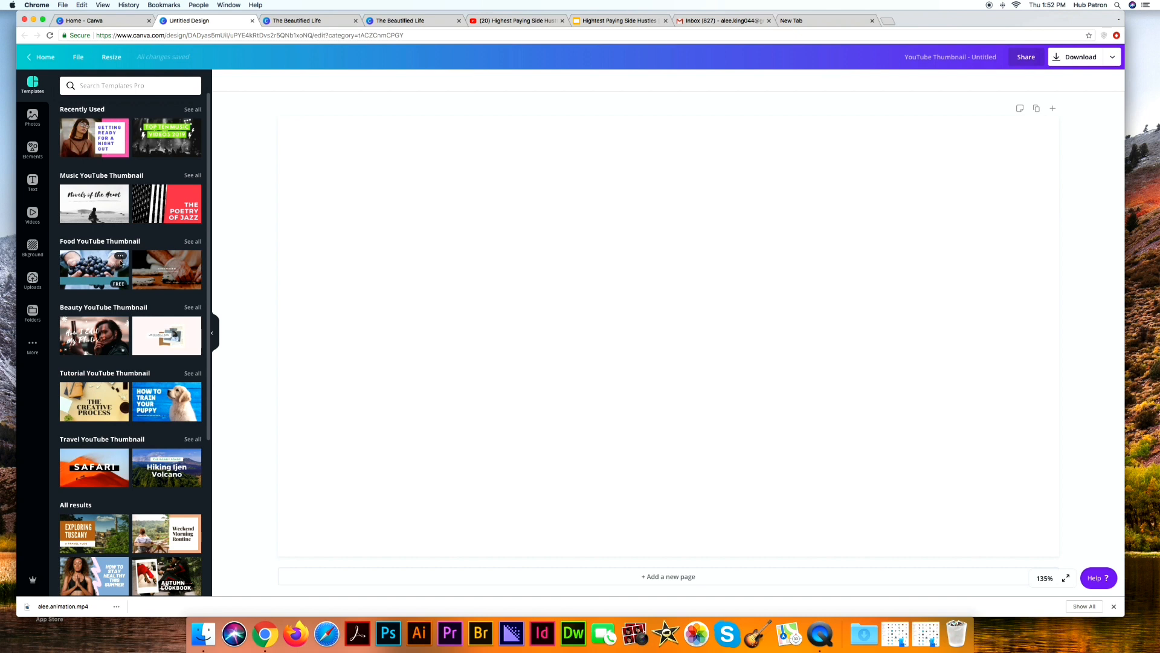
Look over the templates, add a trending photo of a person to the blank page and delete it again
scroll(138, 270, down, 5)
scroll(133, 275, up, 5)
click(33, 116)
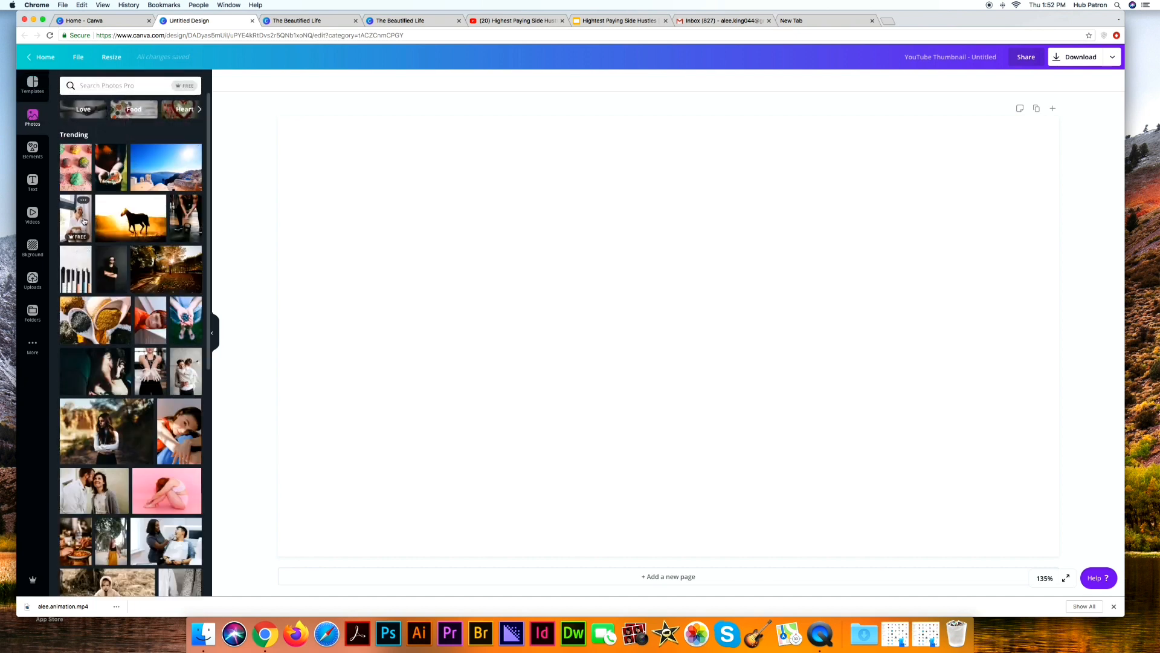
click(84, 222)
key(Delete)
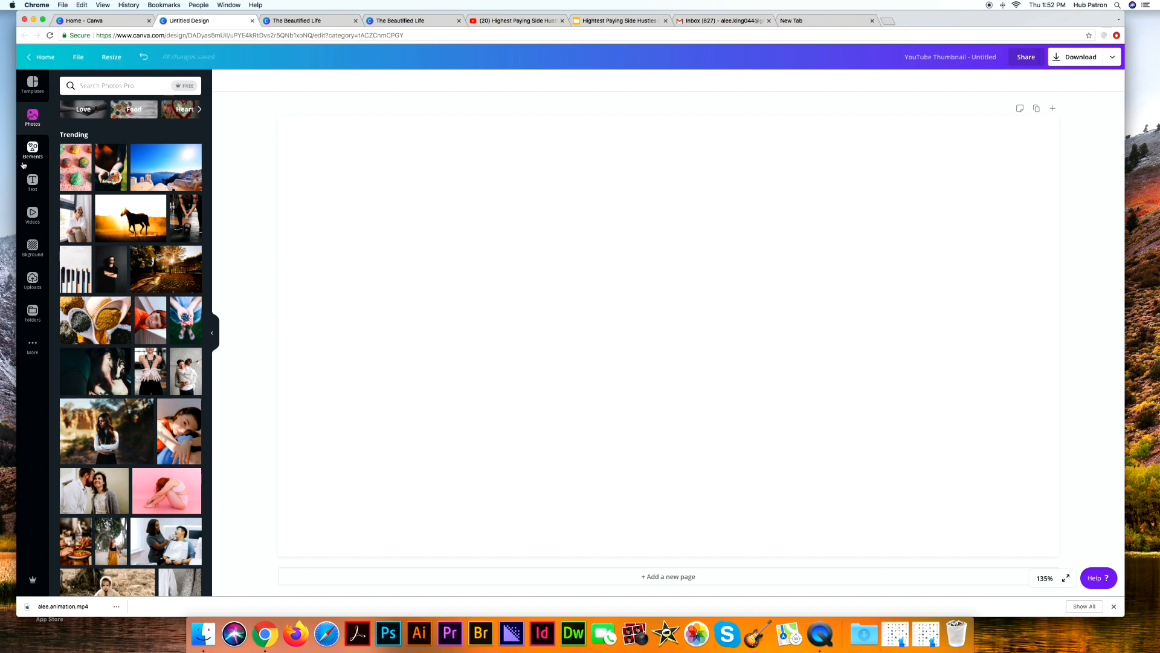
Search the elements library for COMPUTERS, look through the graphics and clear the search
click(33, 149)
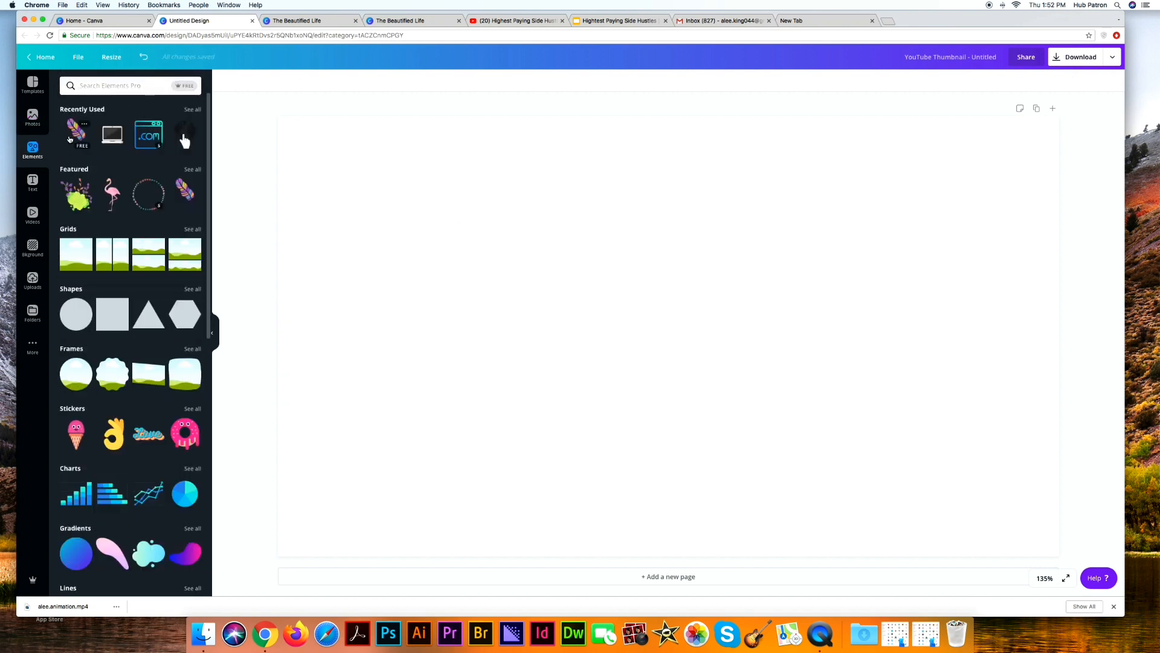
click(103, 86)
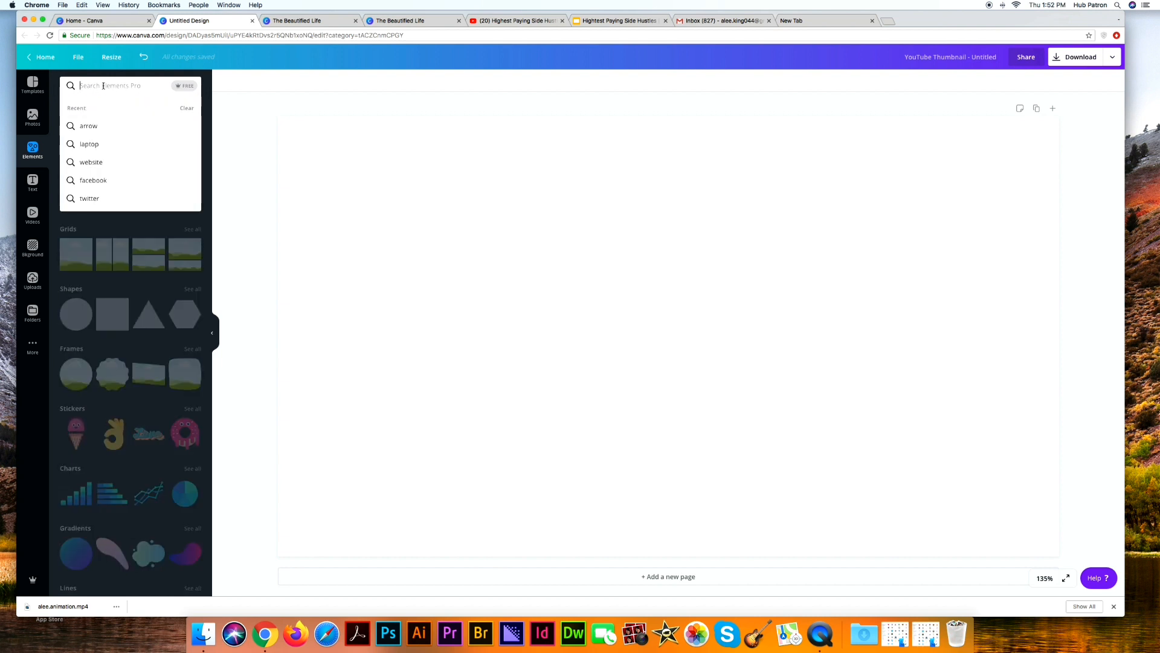
text(COMPUTERS)
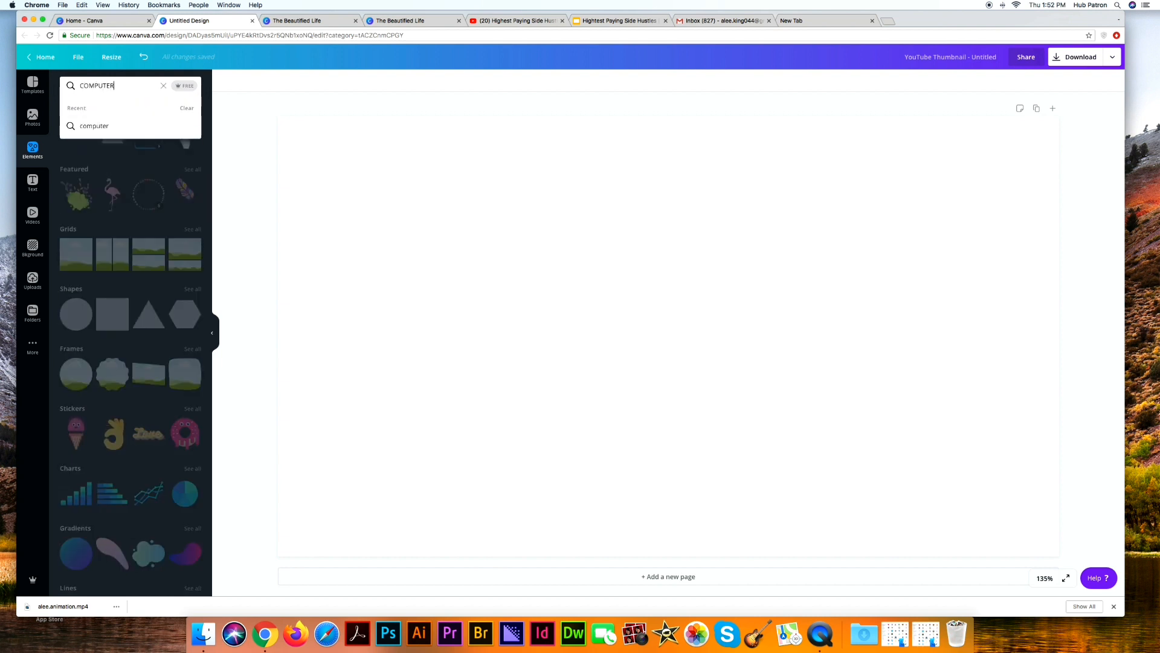
key(Return)
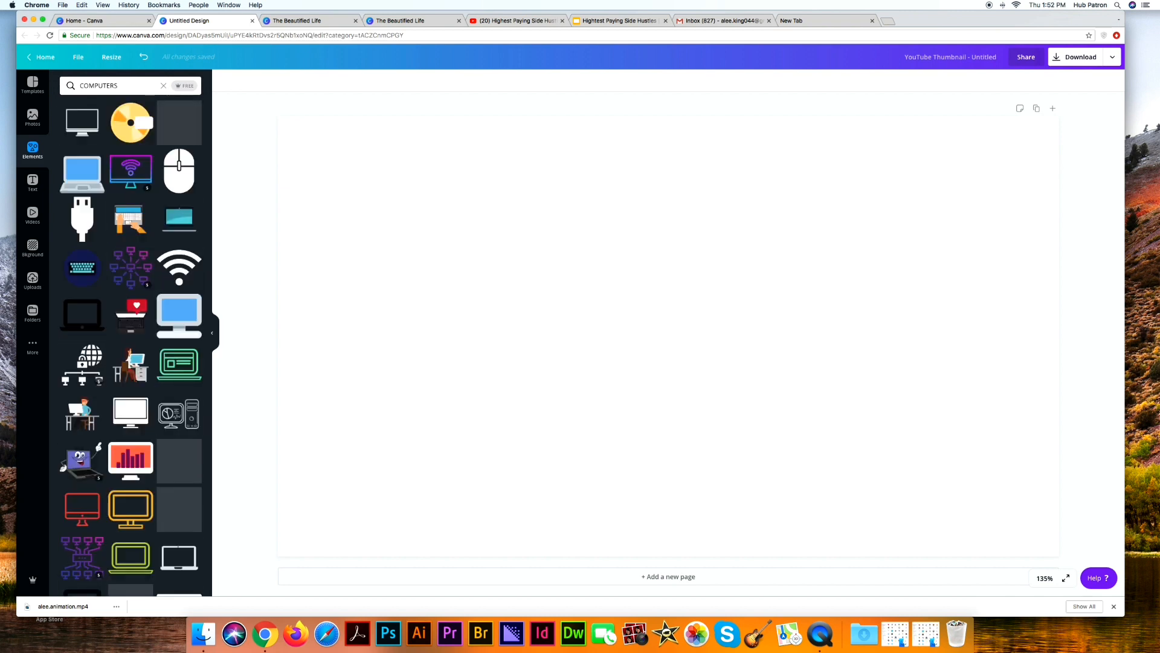
scroll(169, 261, down, 5)
scroll(169, 262, up, 3)
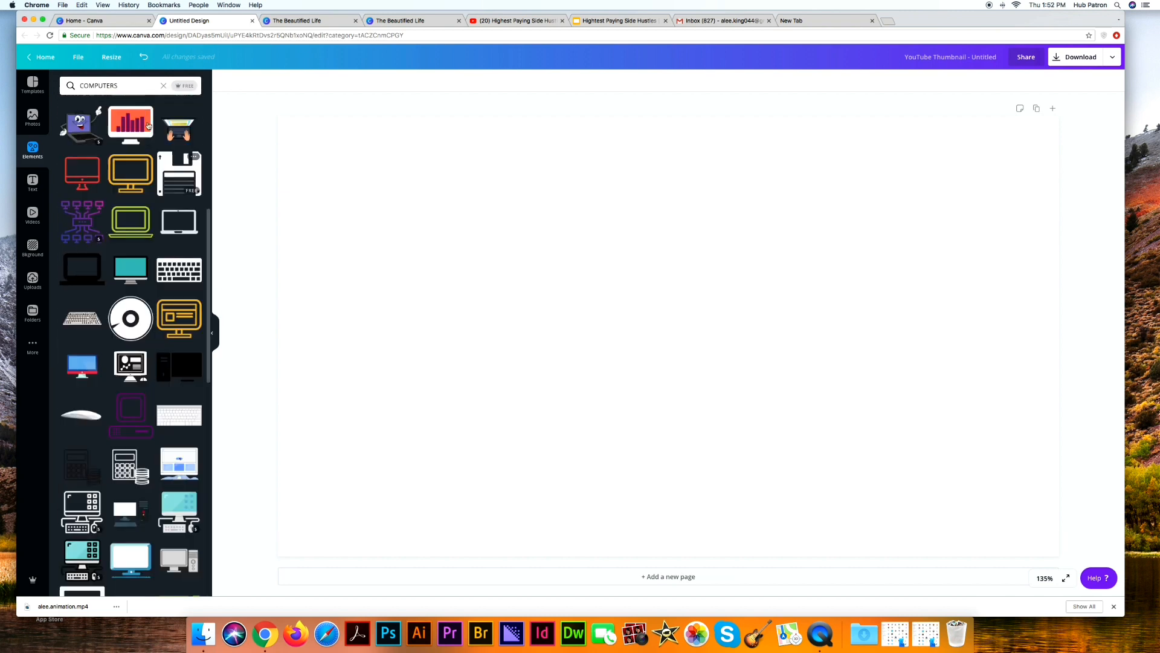
click(164, 86)
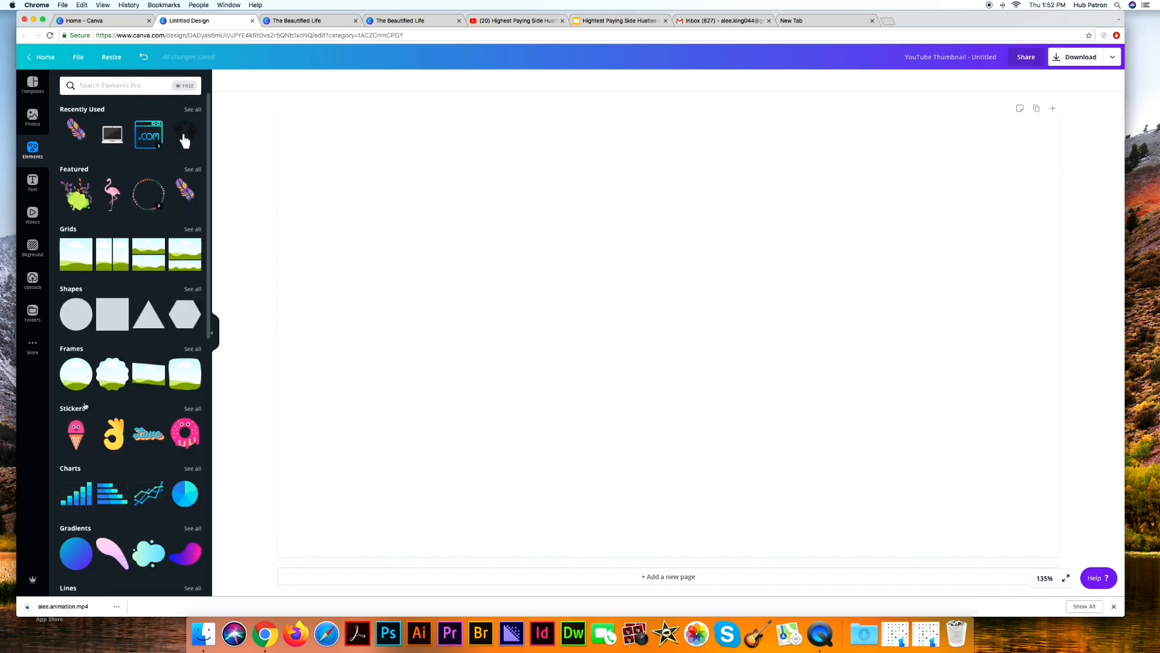
Show all stickers in the elements library and look through the sticker collection
click(192, 409)
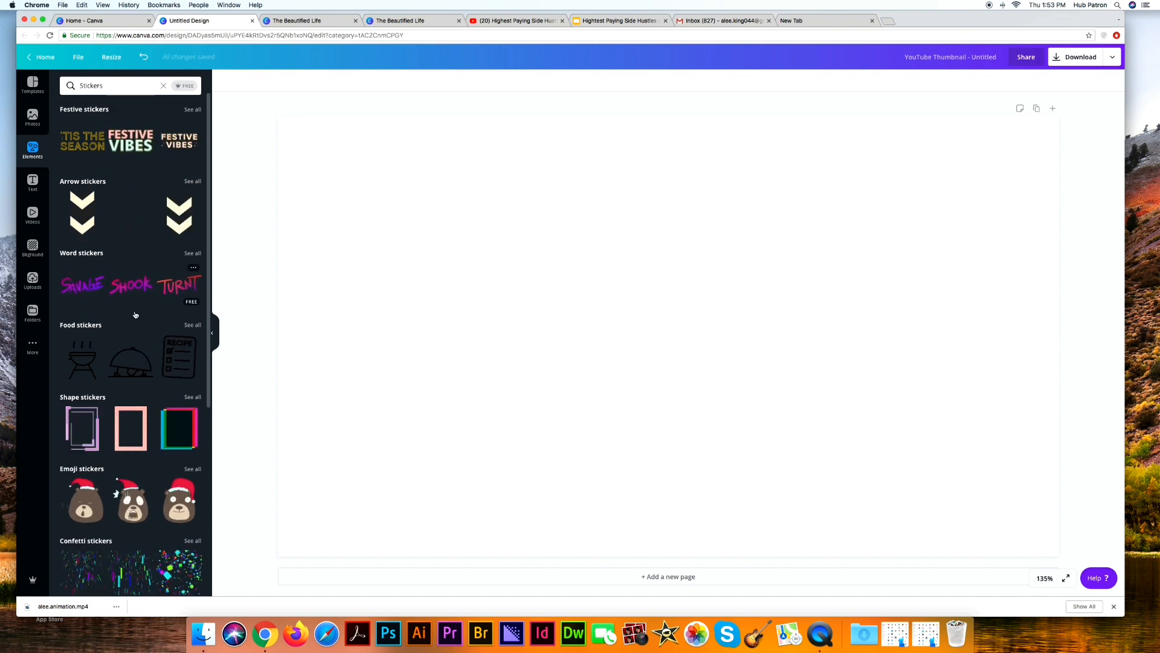
scroll(177, 286, down, 10)
scroll(111, 382, down, 2)
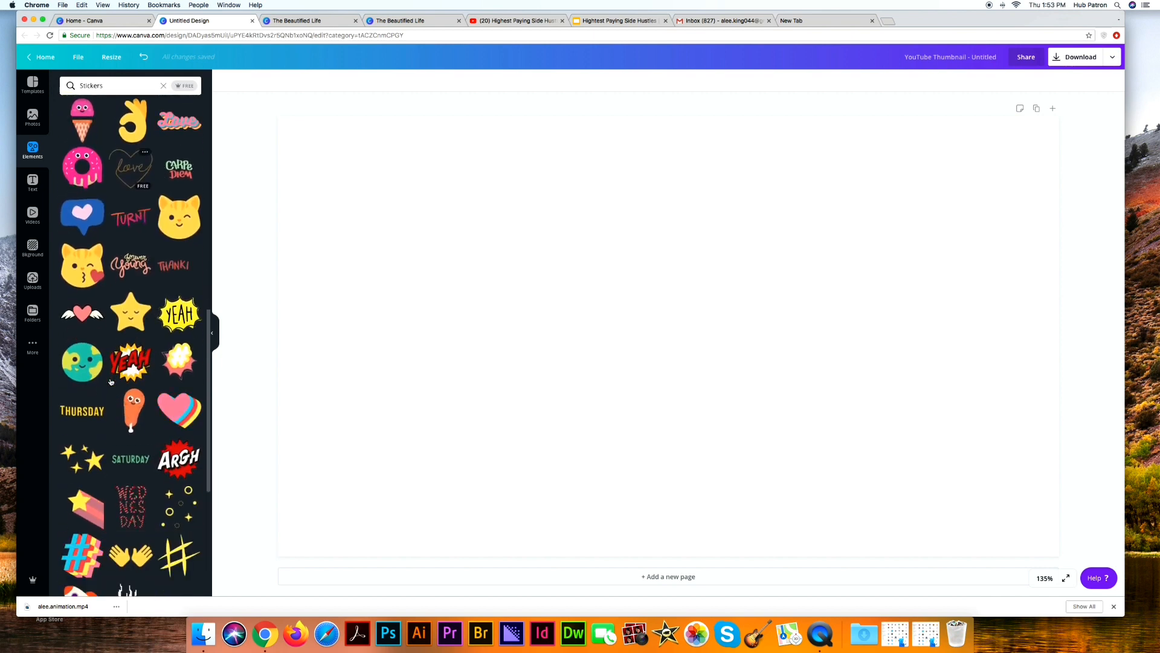
scroll(110, 381, up, 8)
scroll(111, 381, up, 2)
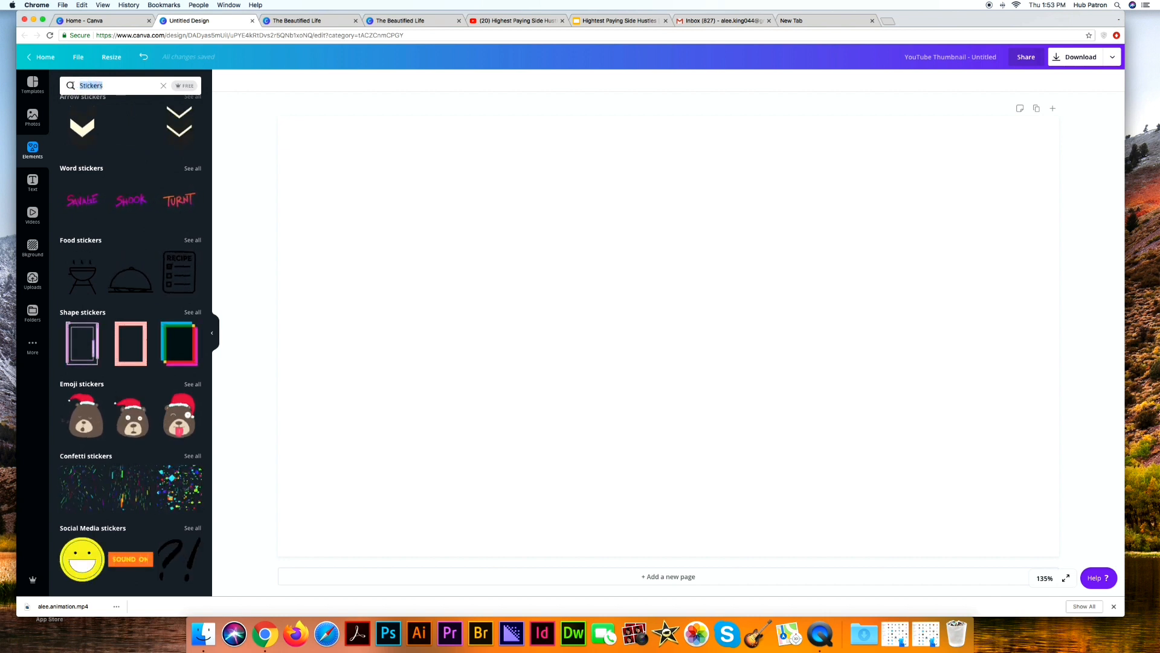
Search the elements library for arrow graphics
double_click(95, 85)
text(arrow)
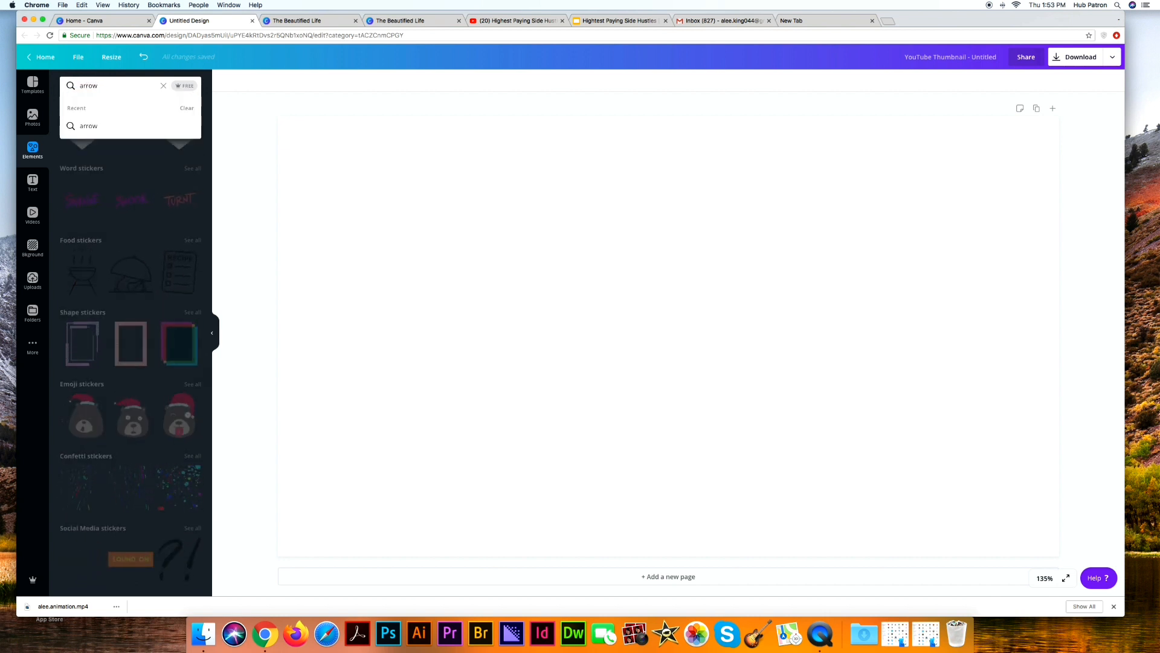
key(Return)
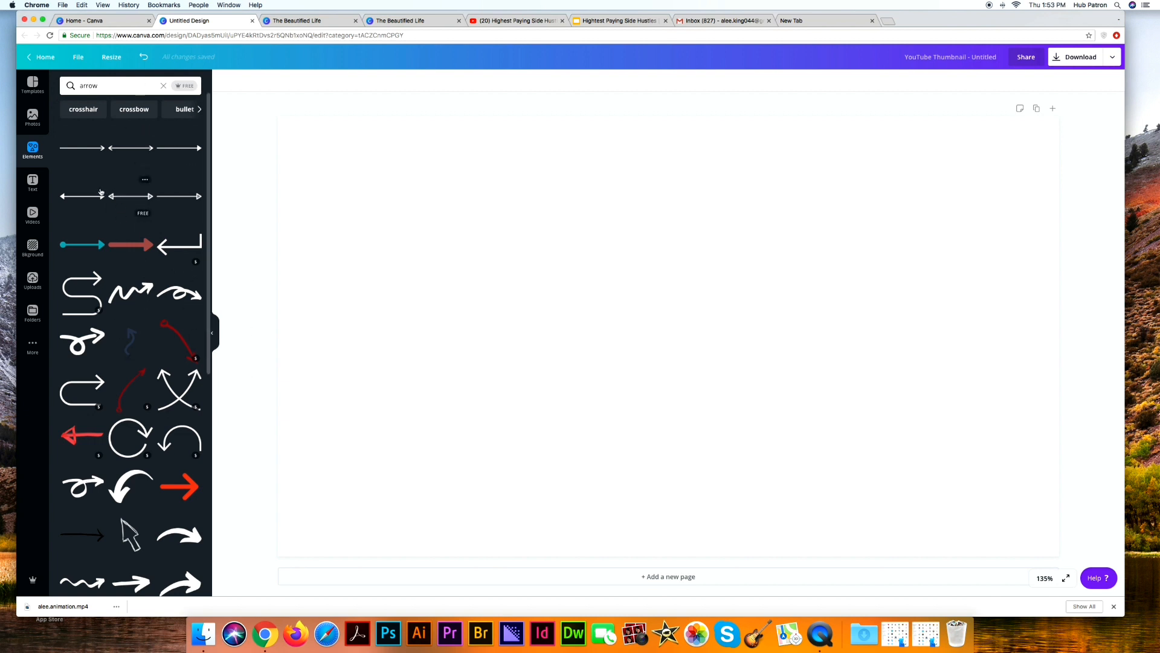
Return to the full elements library and look through its categories, from grids and shapes to icons and social media
click(32, 148)
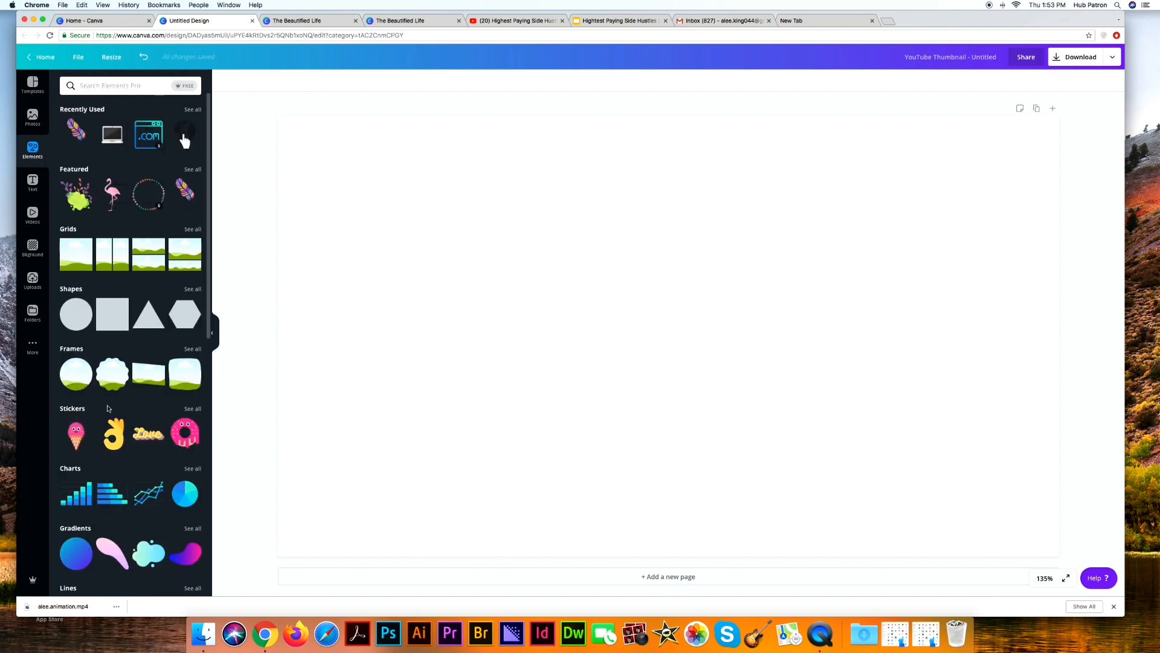
scroll(182, 129, down, 5)
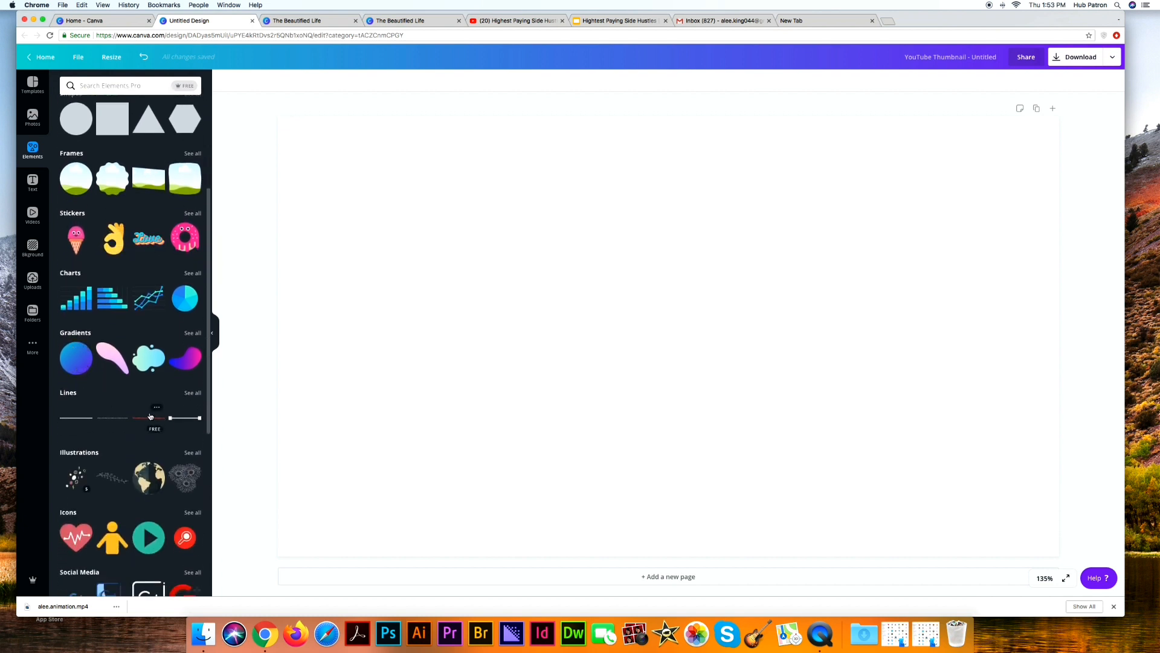
scroll(129, 428, down, 5)
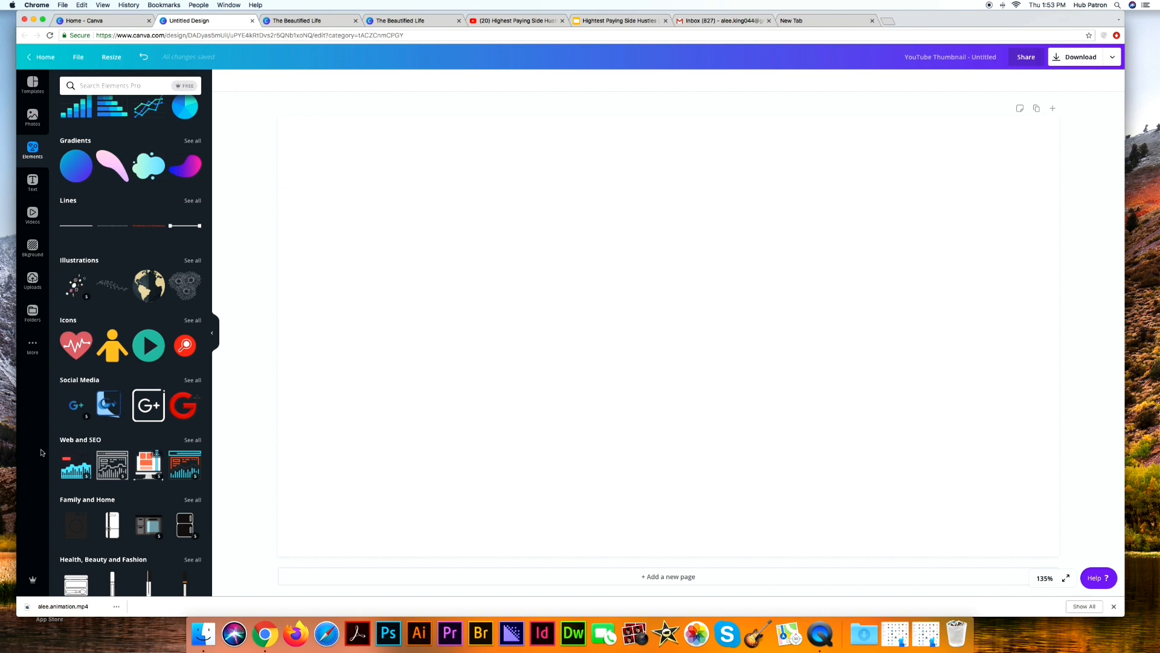
scroll(162, 413, up, 9)
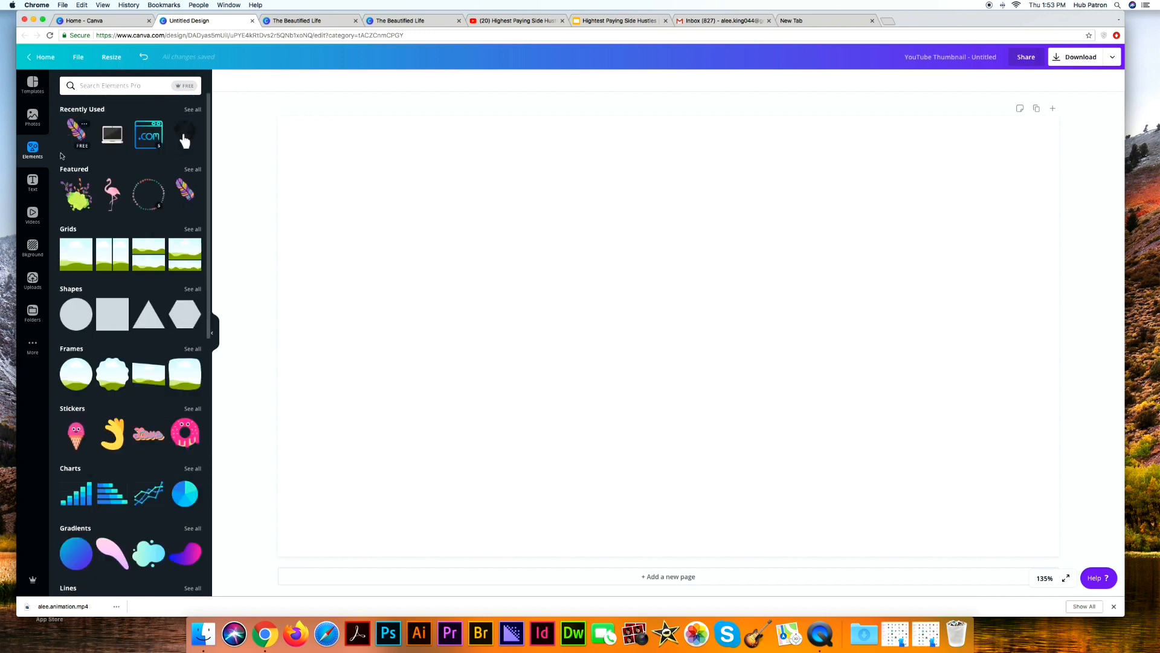
View the text options for the thumbnail, then open the Brand Kit from the home page to examine its logos, colors and fonts
click(33, 180)
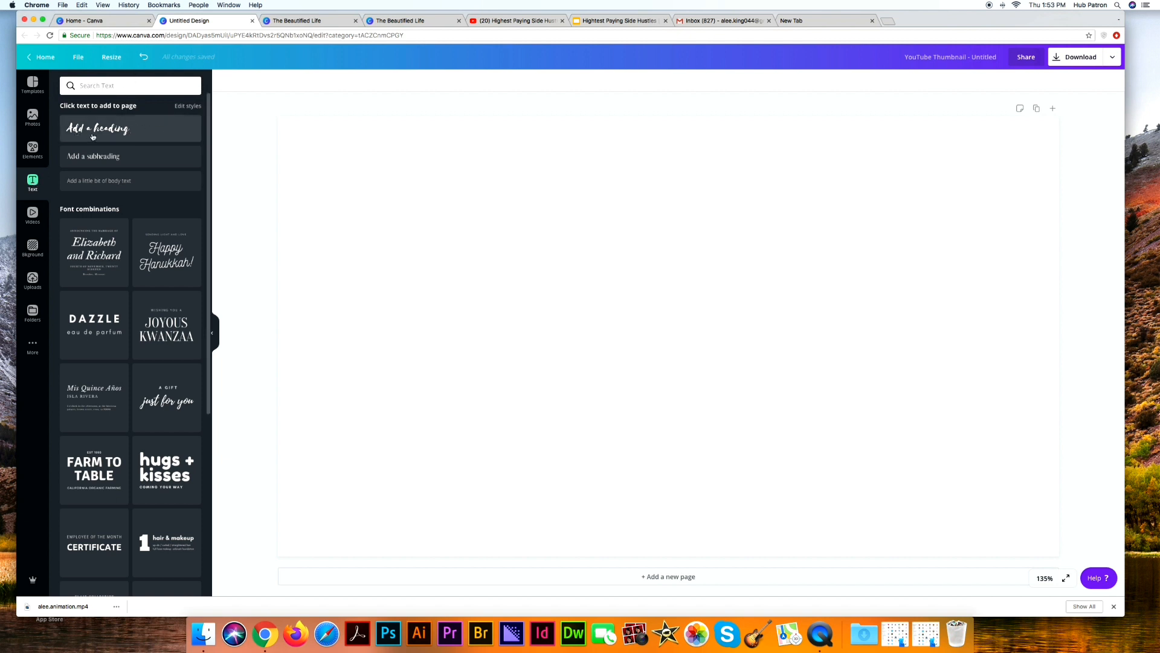
click(100, 20)
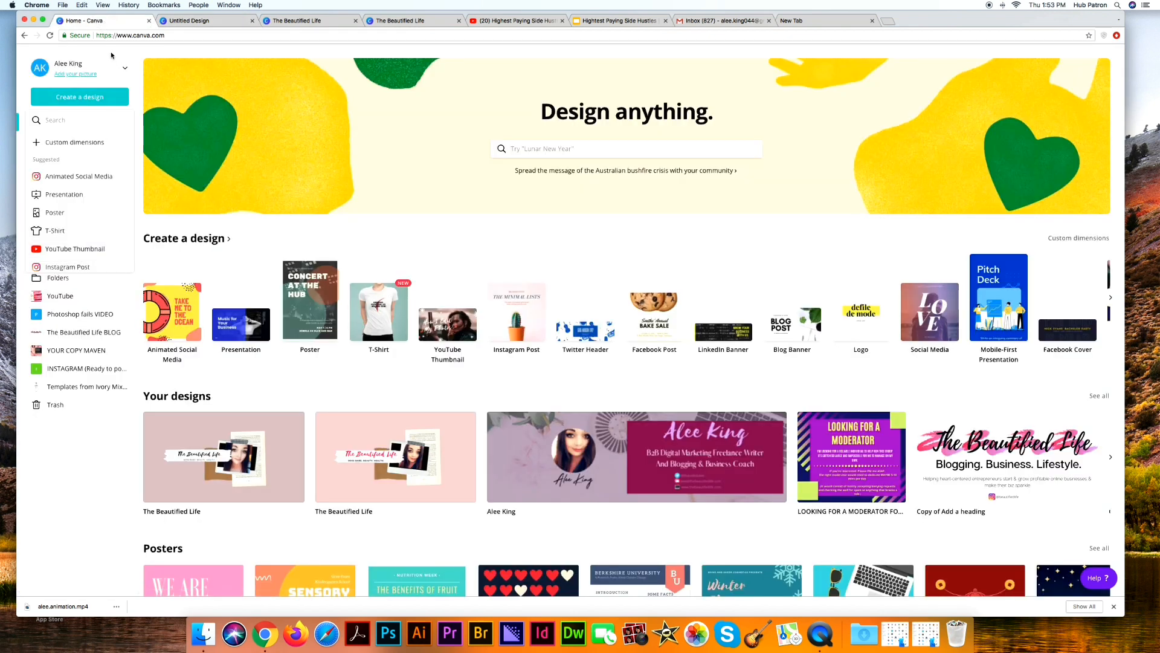
click(134, 50)
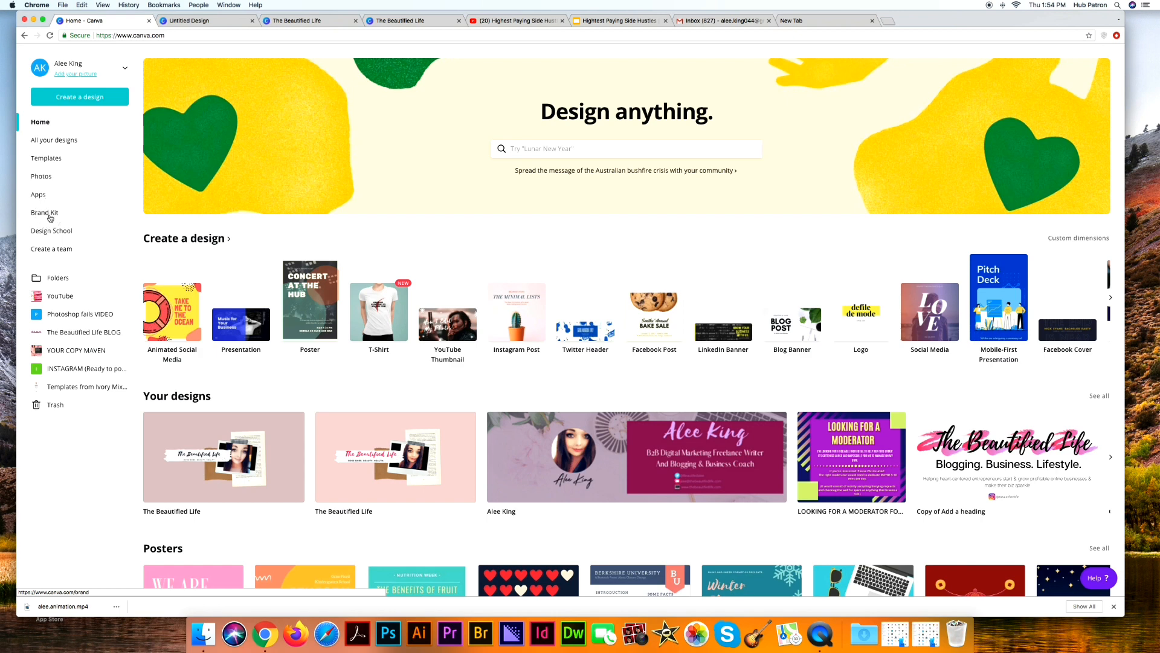
click(46, 213)
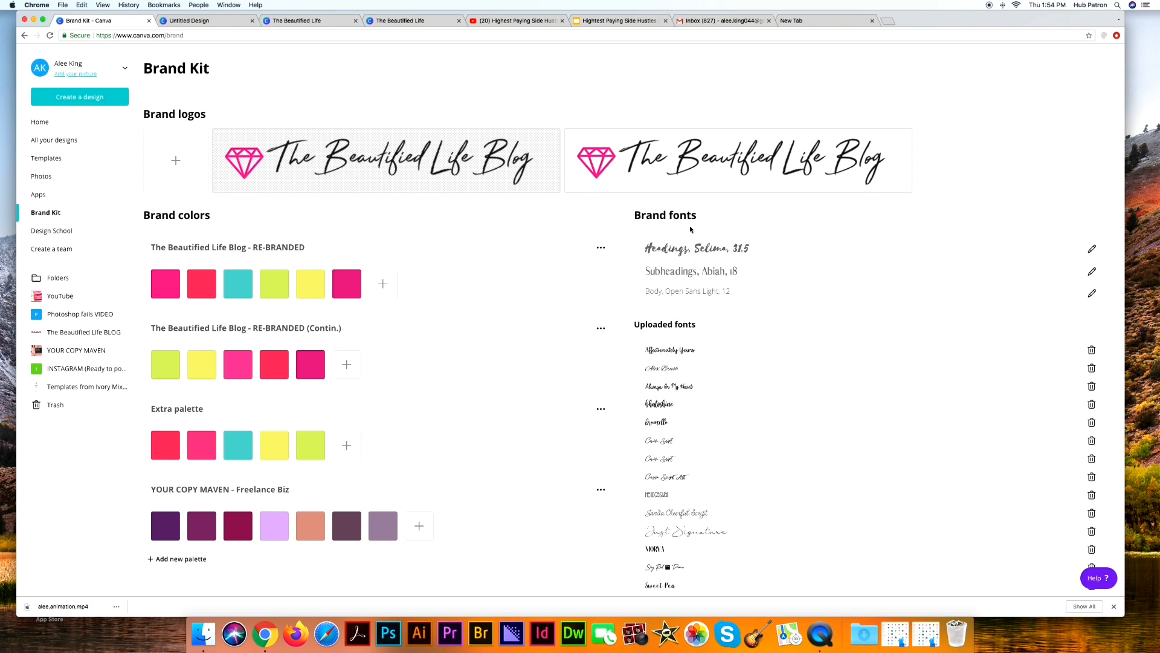
Add a heading and a subheading to the YouTube thumbnail, placing the subheading just below the heading
click(205, 22)
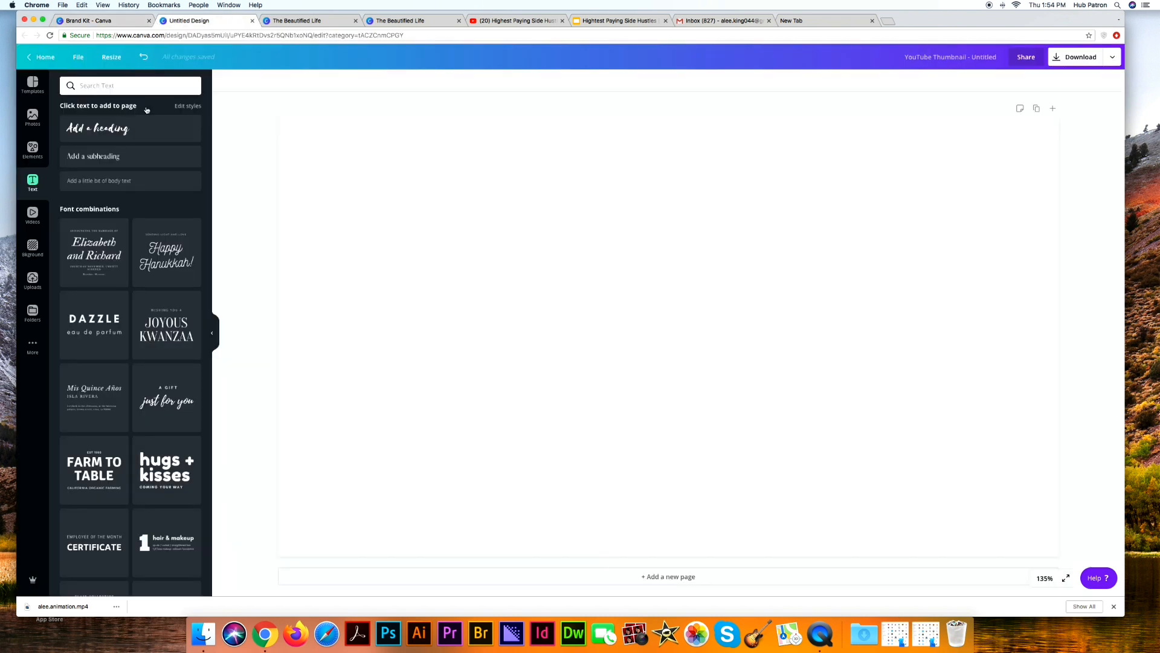
click(117, 136)
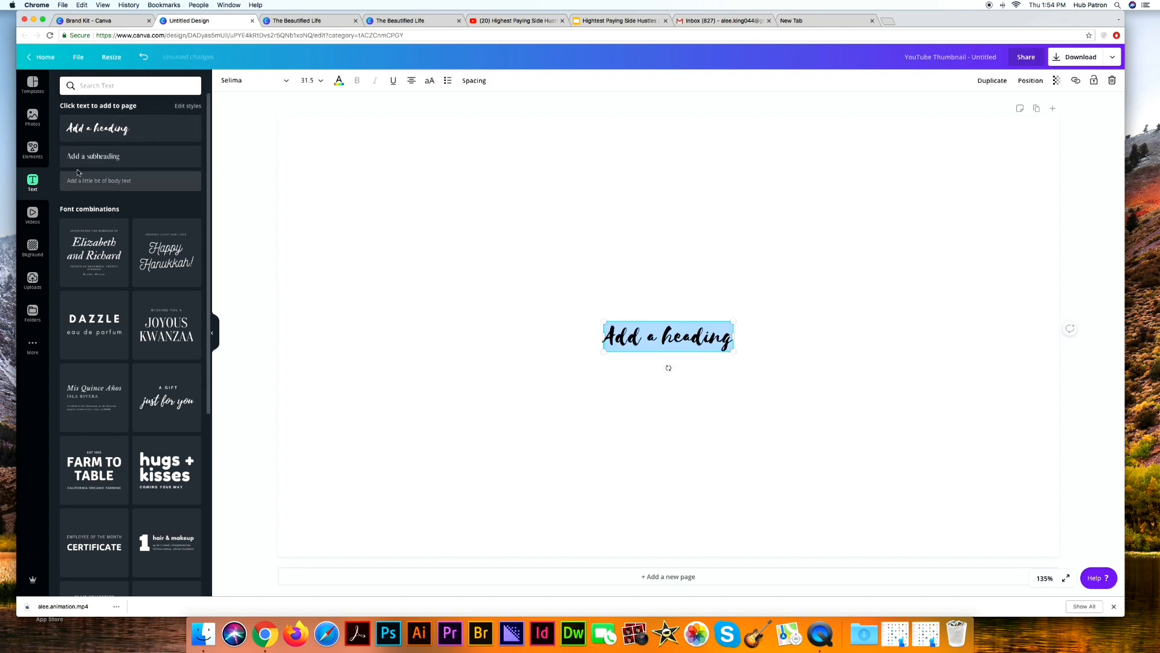
click(96, 156)
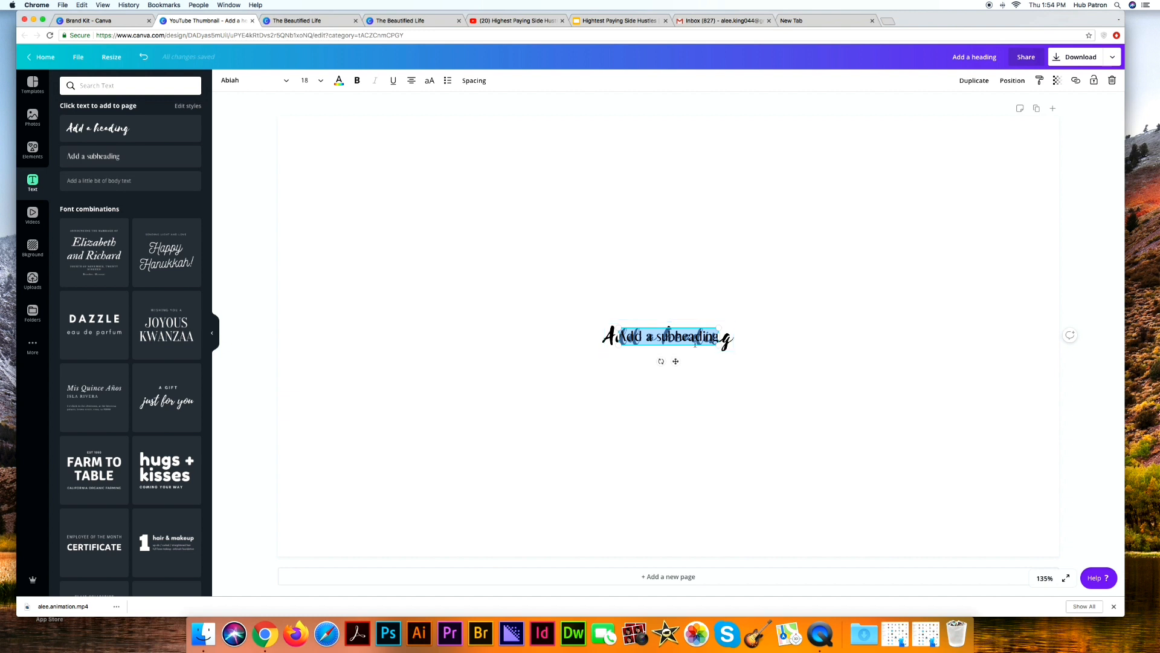
click(692, 370)
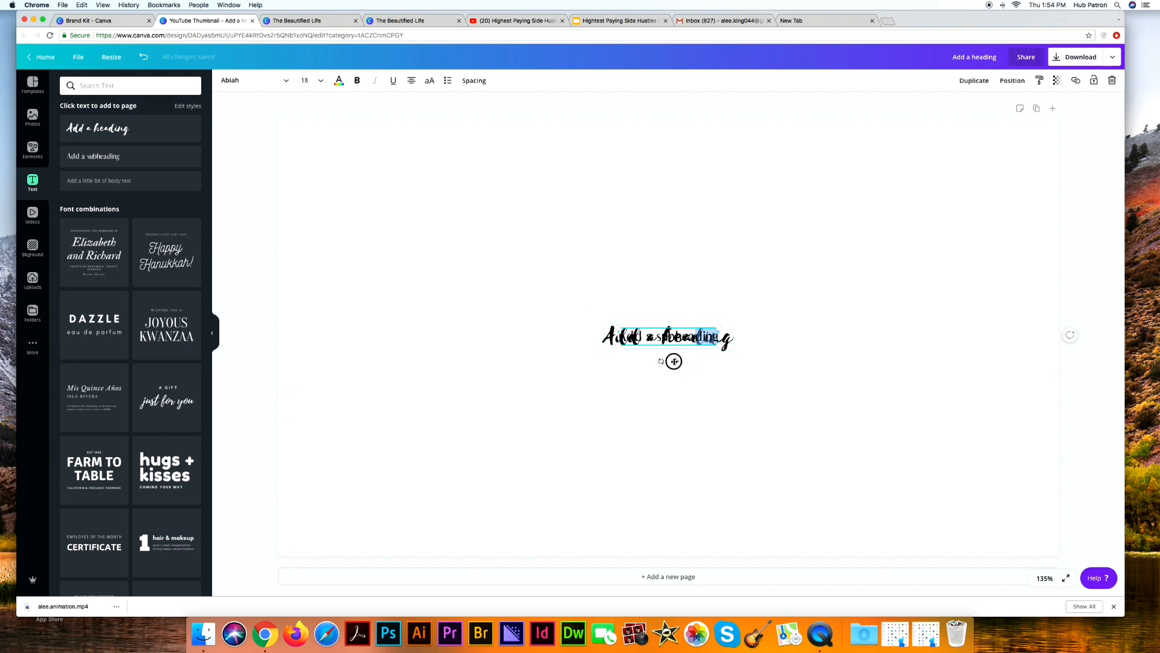
drag(675, 361, 676, 401)
Scale the heading up and outward from its corners to a font size of about 125
click(702, 329)
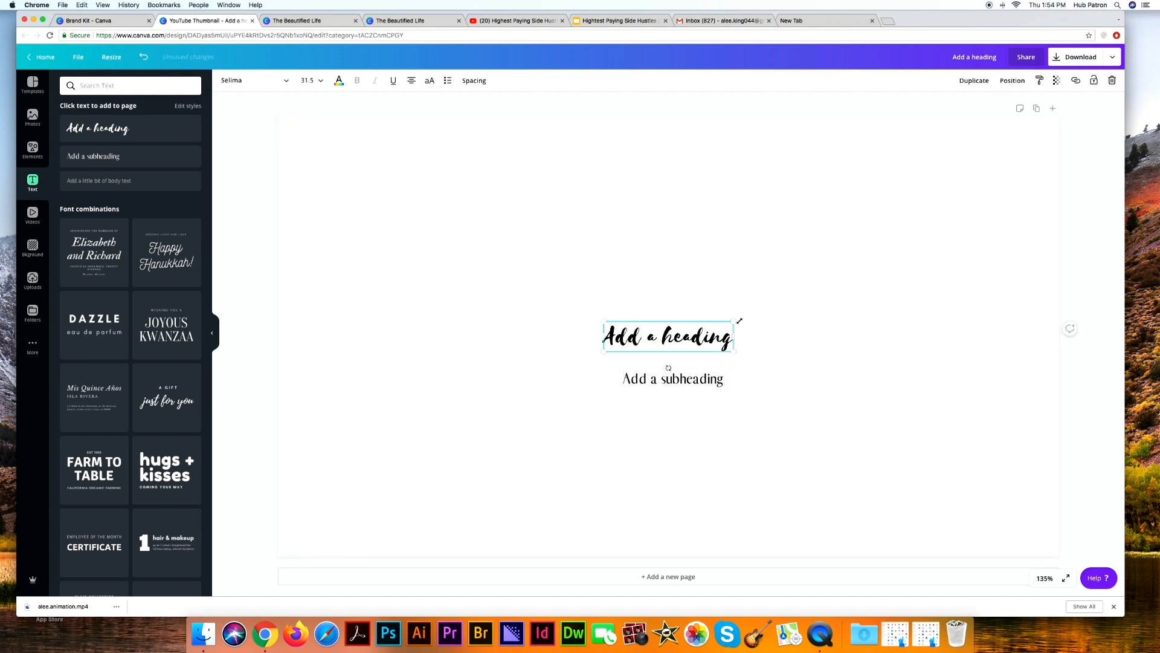
drag(739, 321, 893, 266)
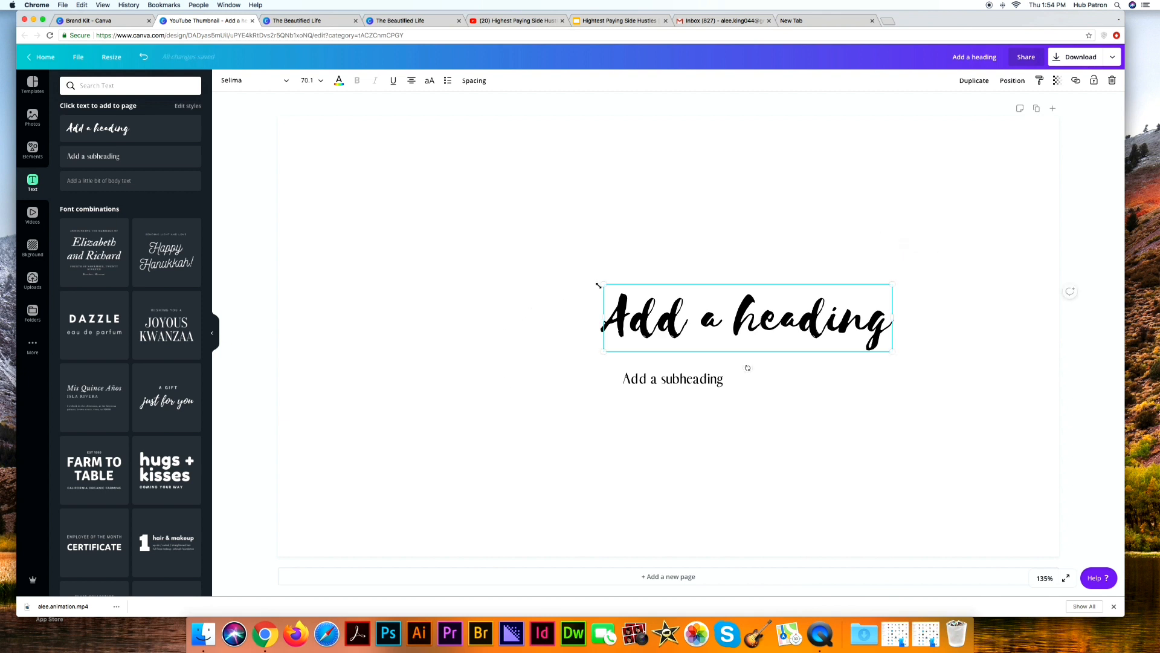
drag(598, 285, 376, 232)
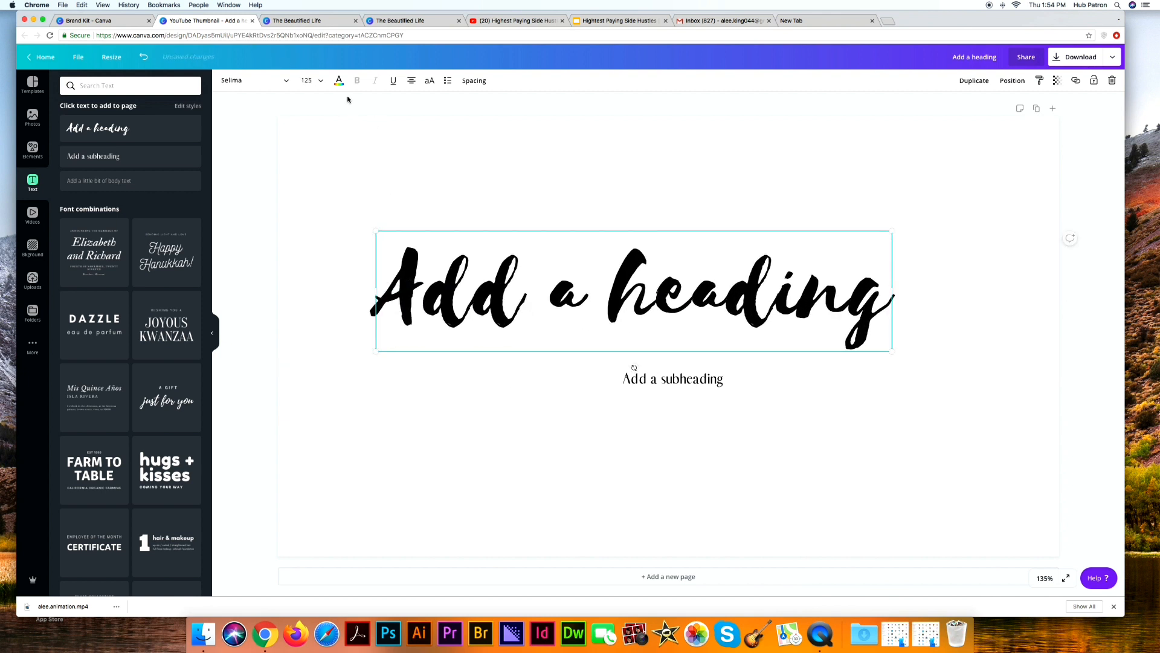
Set the heading's font size to 32 and widen its text box to about twice its width
click(307, 80)
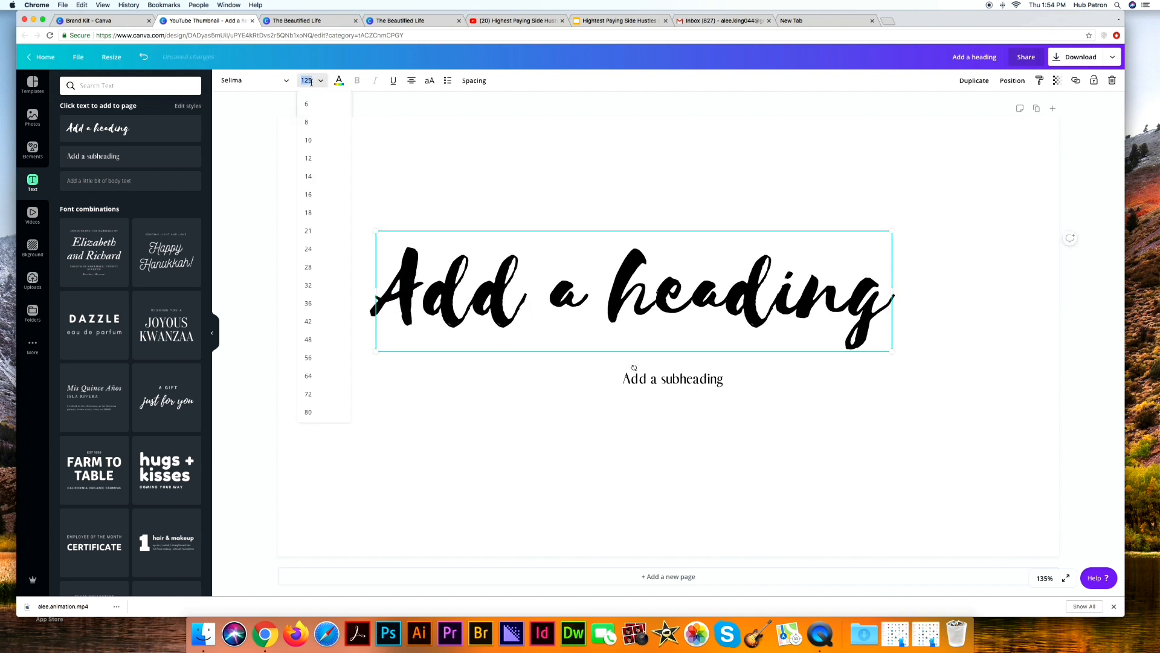
click(316, 287)
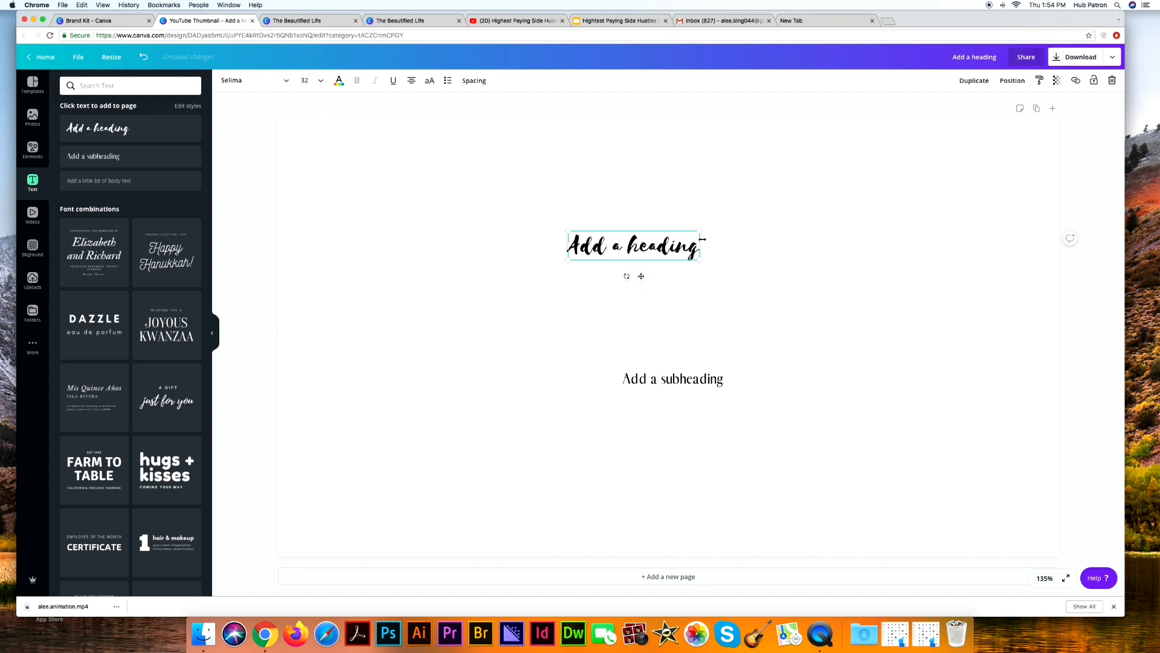
drag(703, 246, 839, 245)
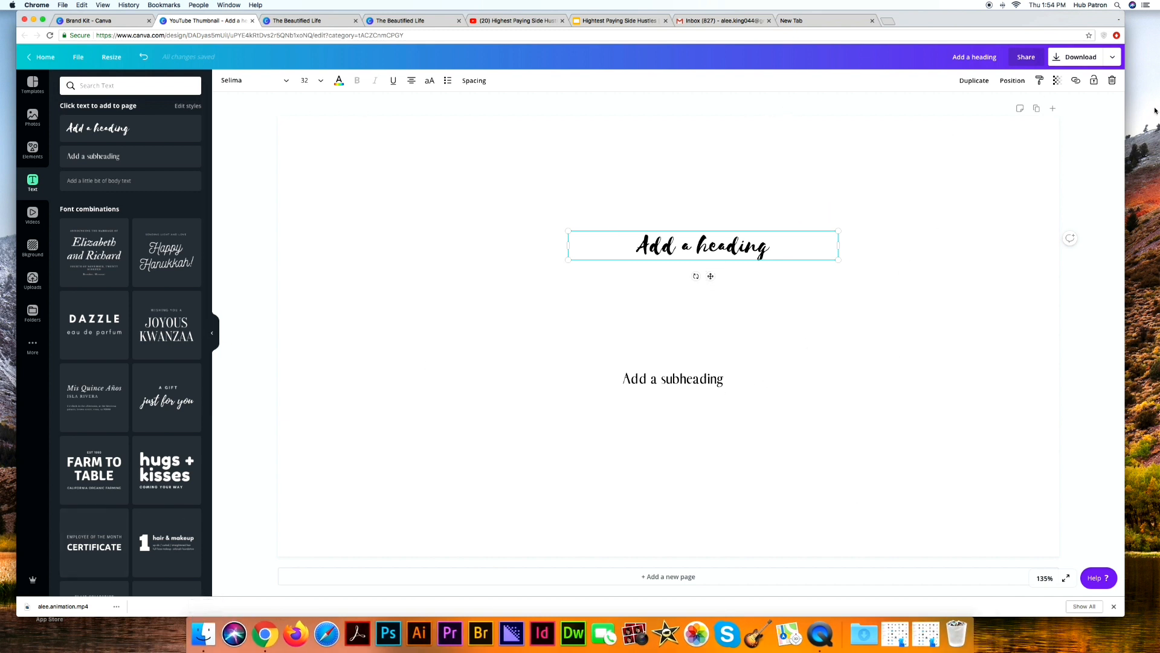
Delete the heading and the subheading from the thumbnail
click(1114, 81)
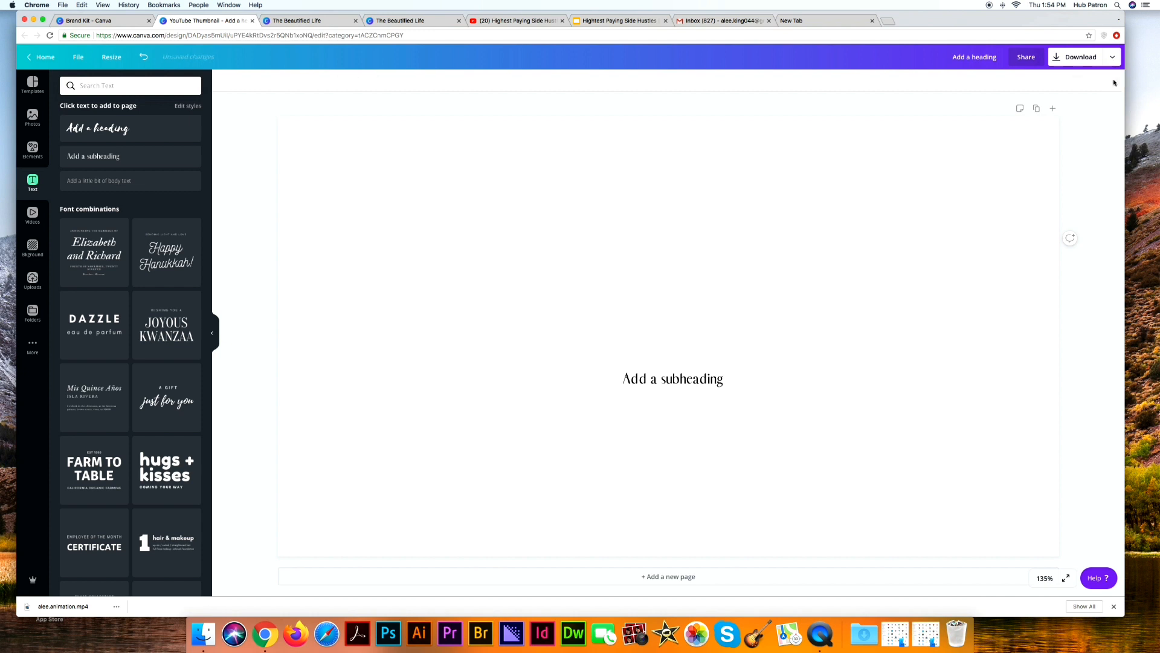
click(683, 379)
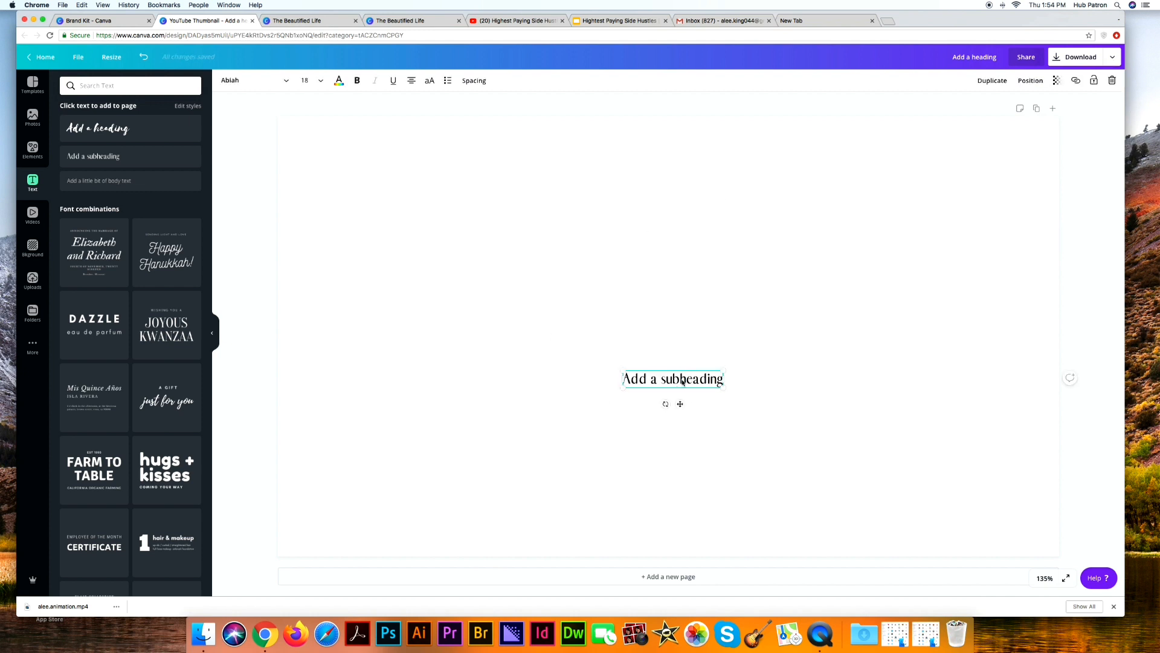
key(Delete)
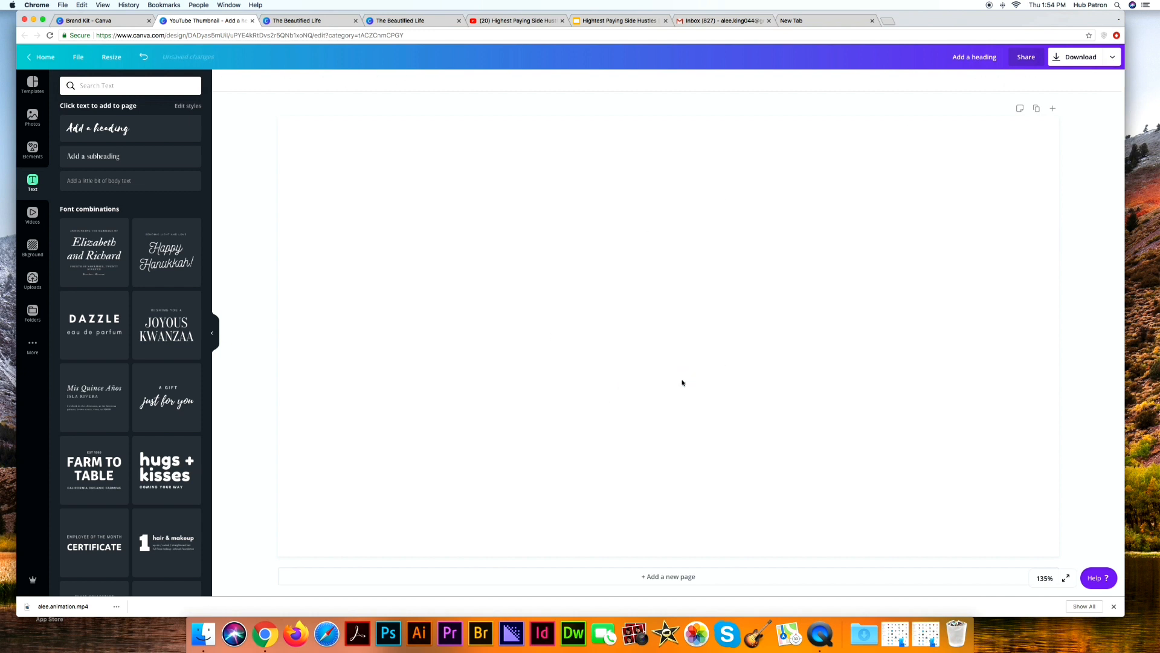
Examine the available videos, backgrounds and uploaded images for the thumbnail
click(33, 215)
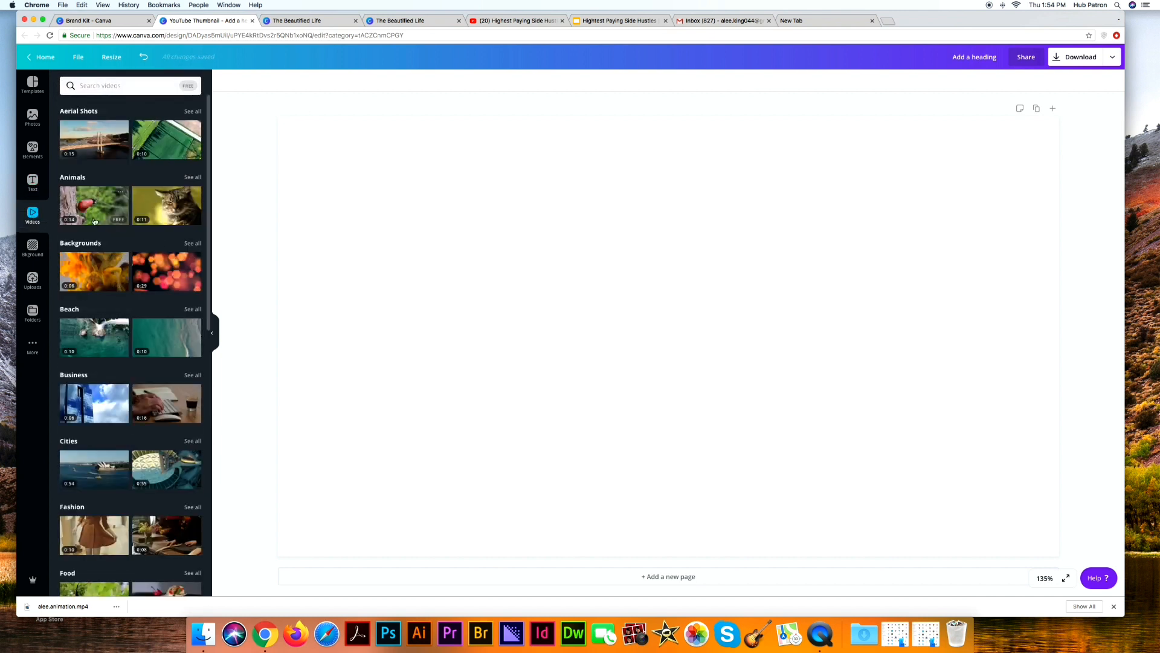
click(32, 248)
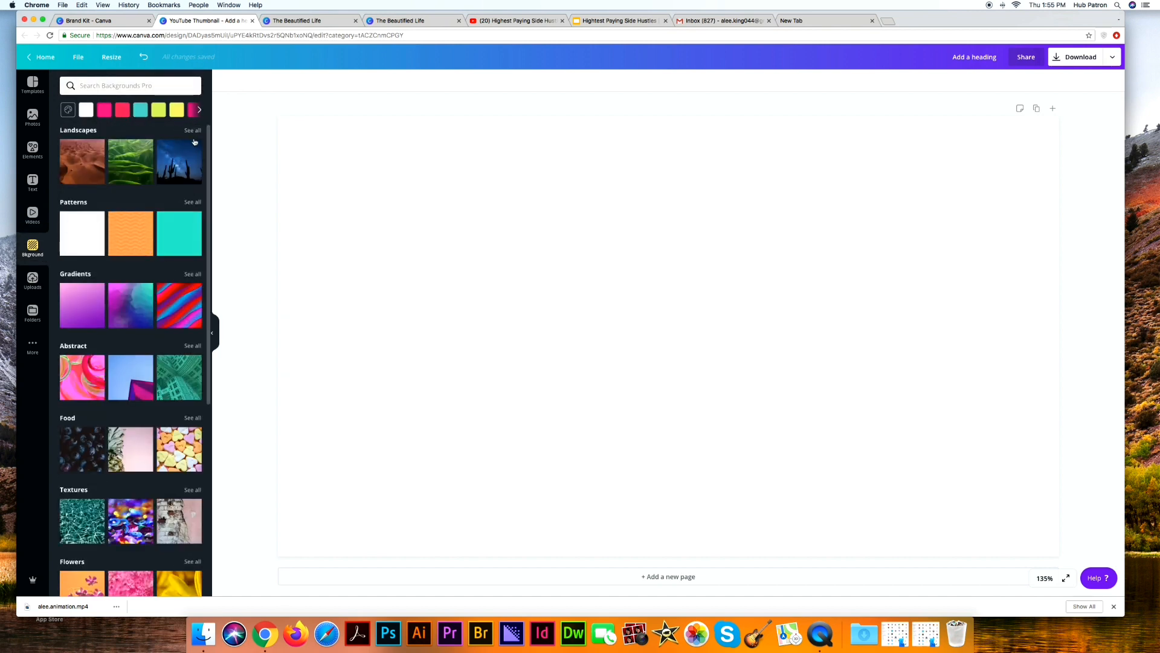
click(33, 278)
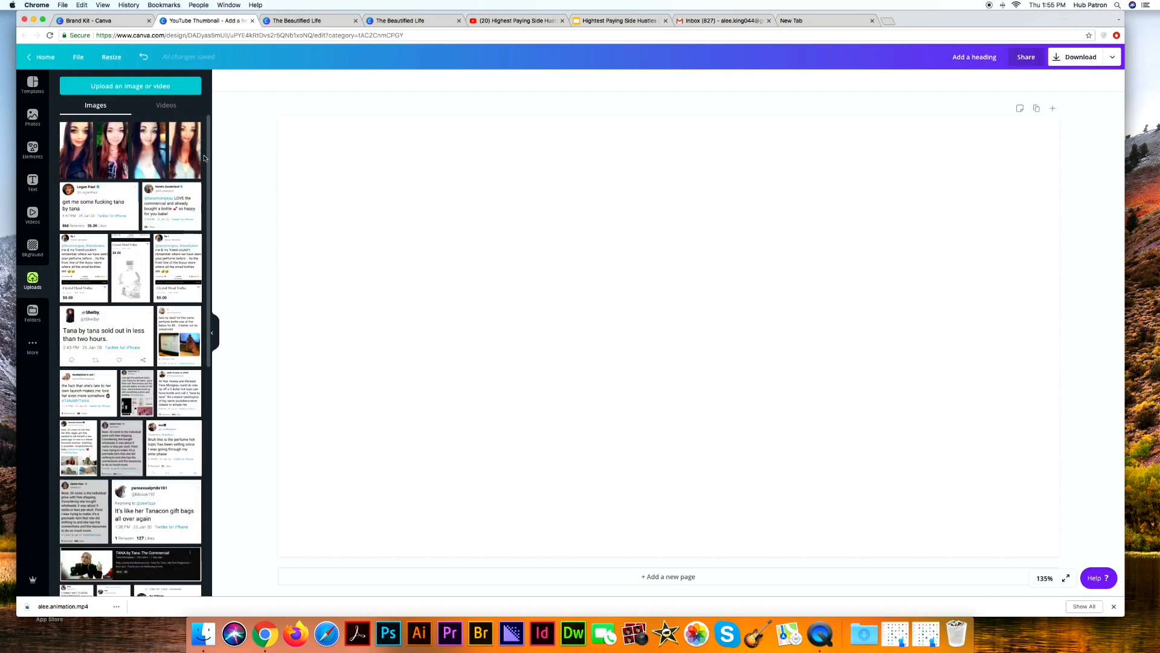
scroll(143, 266, down, 10)
scroll(143, 291, down, 10)
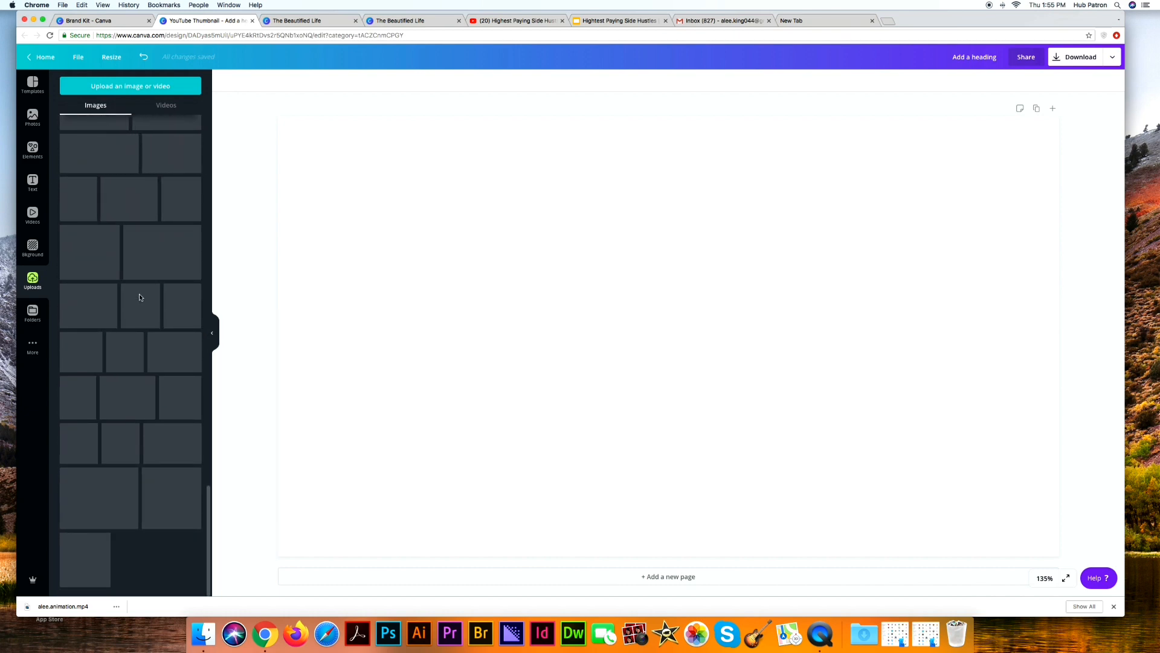
scroll(139, 296, up, 10)
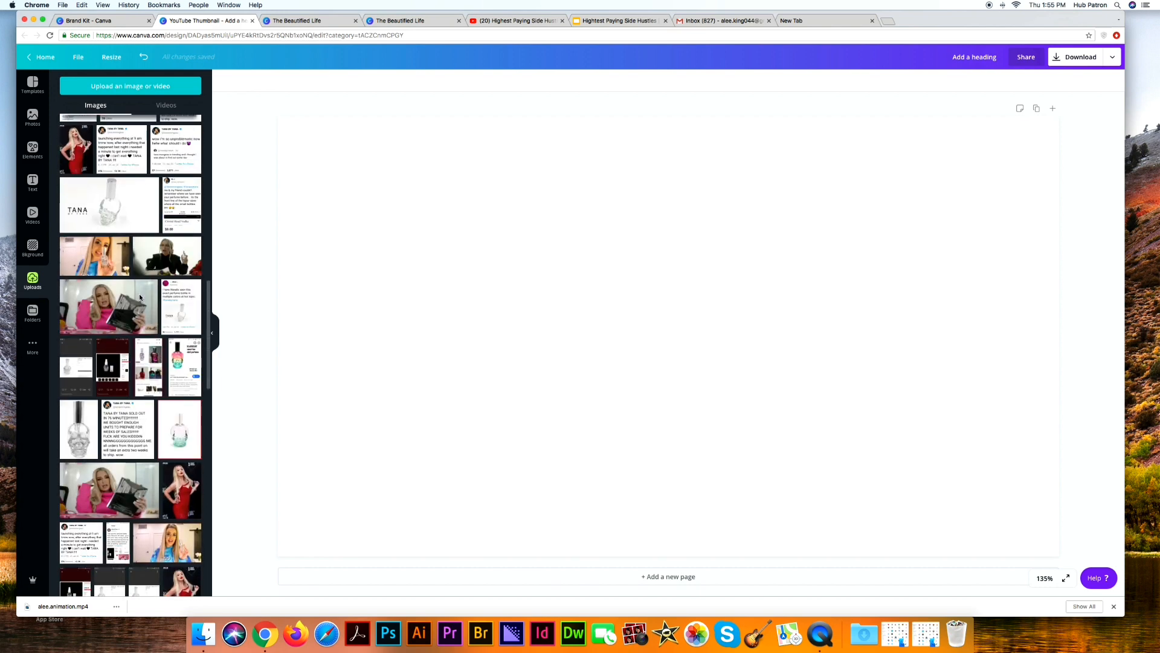
scroll(139, 297, up, 5)
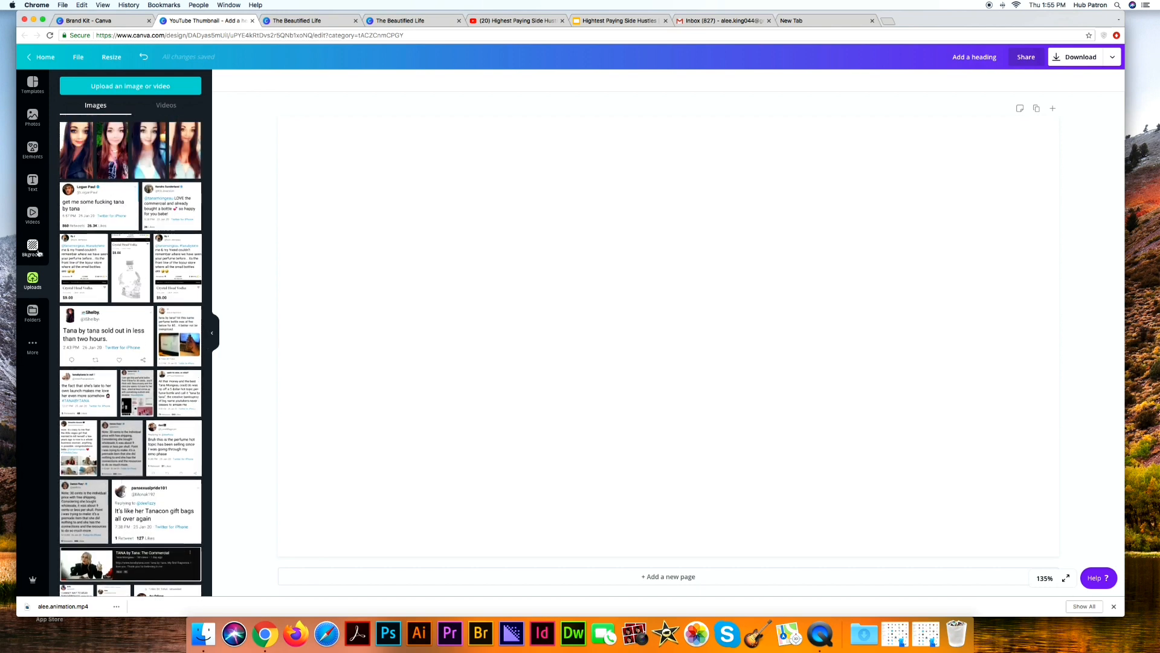
Apply the free Beauty YouTube Thumbnail template with the polaroid collage on a pale pink background
click(33, 88)
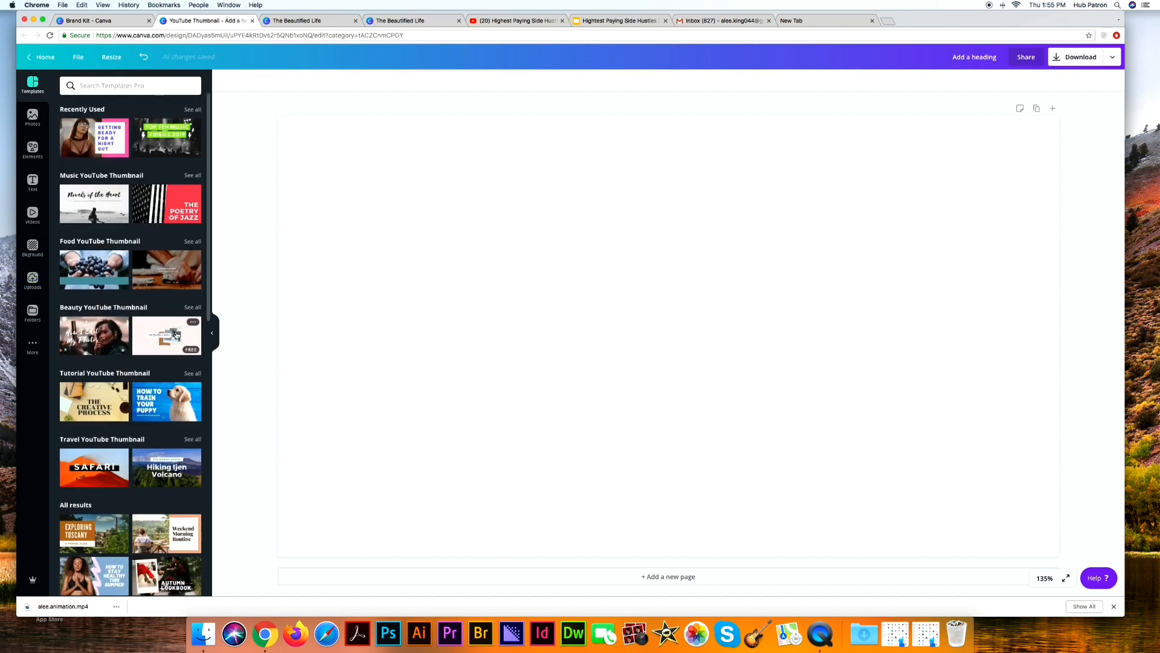
click(175, 334)
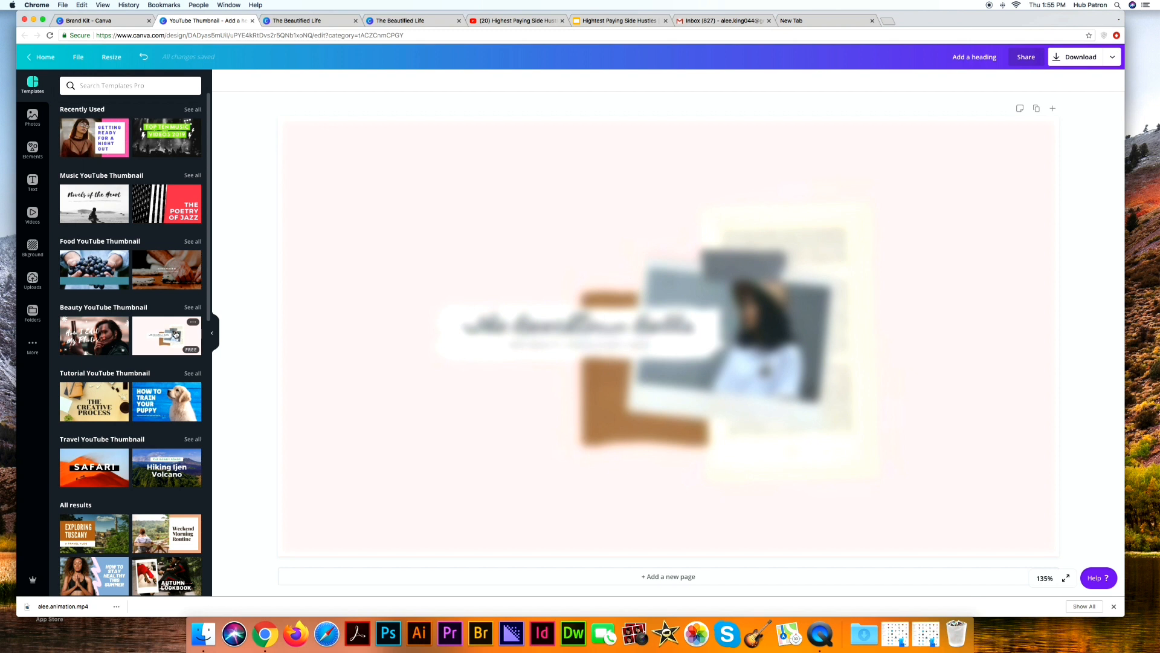
scroll(176, 335, down, 1)
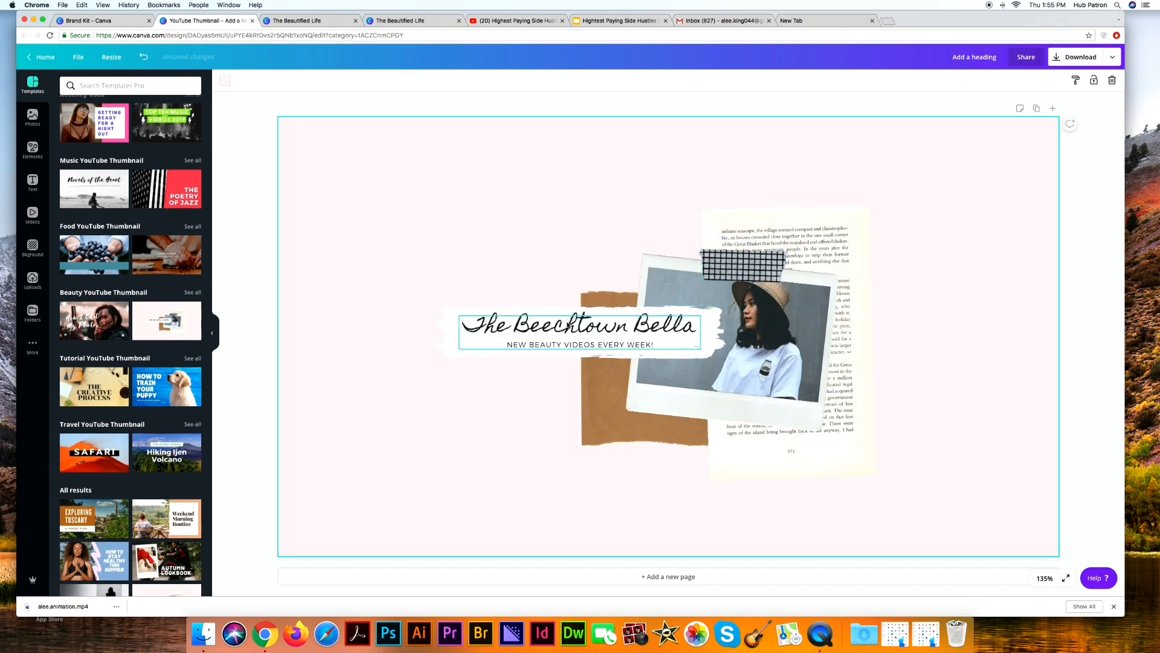
Change the template title's font to the brand font Selima
click(572, 324)
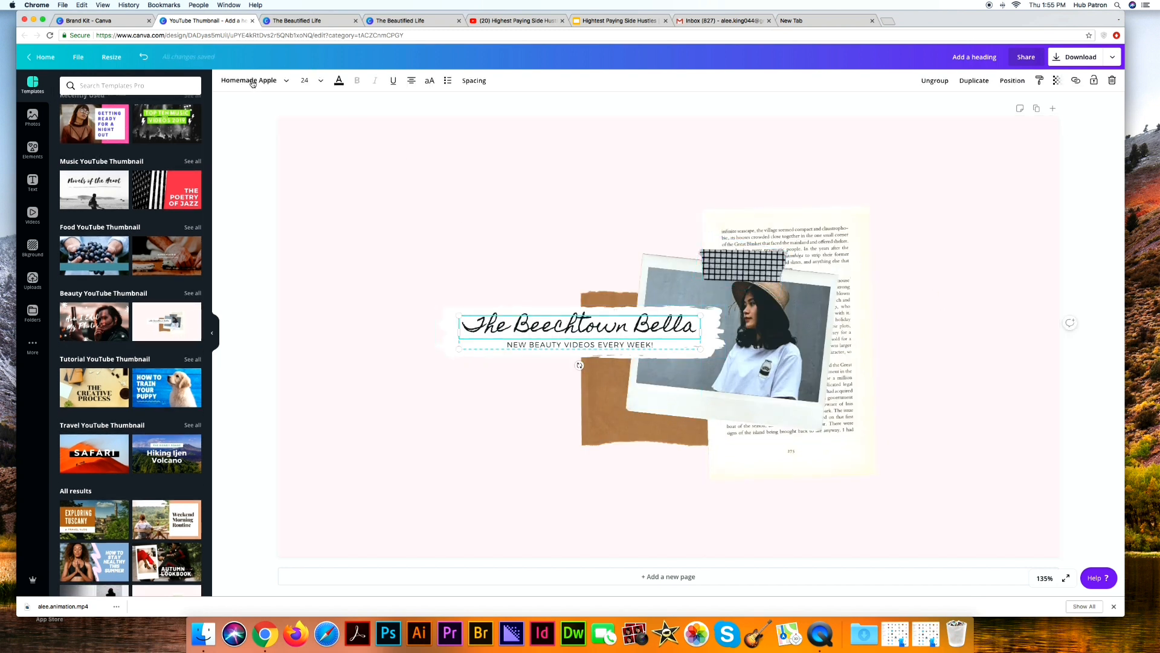
click(252, 81)
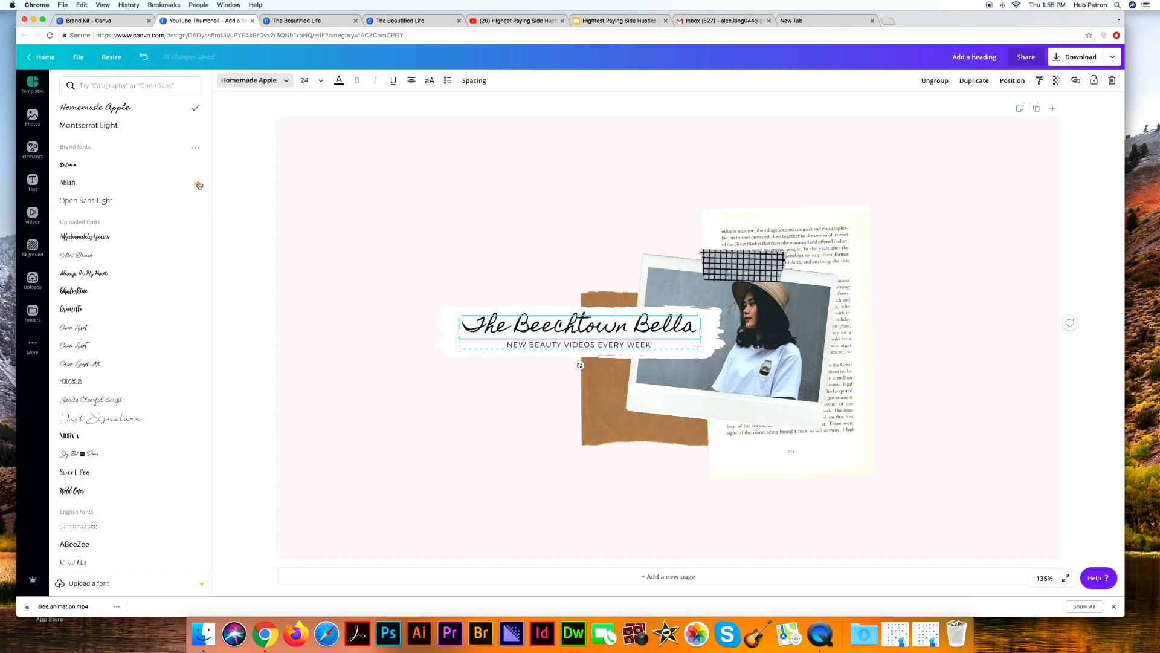
click(168, 166)
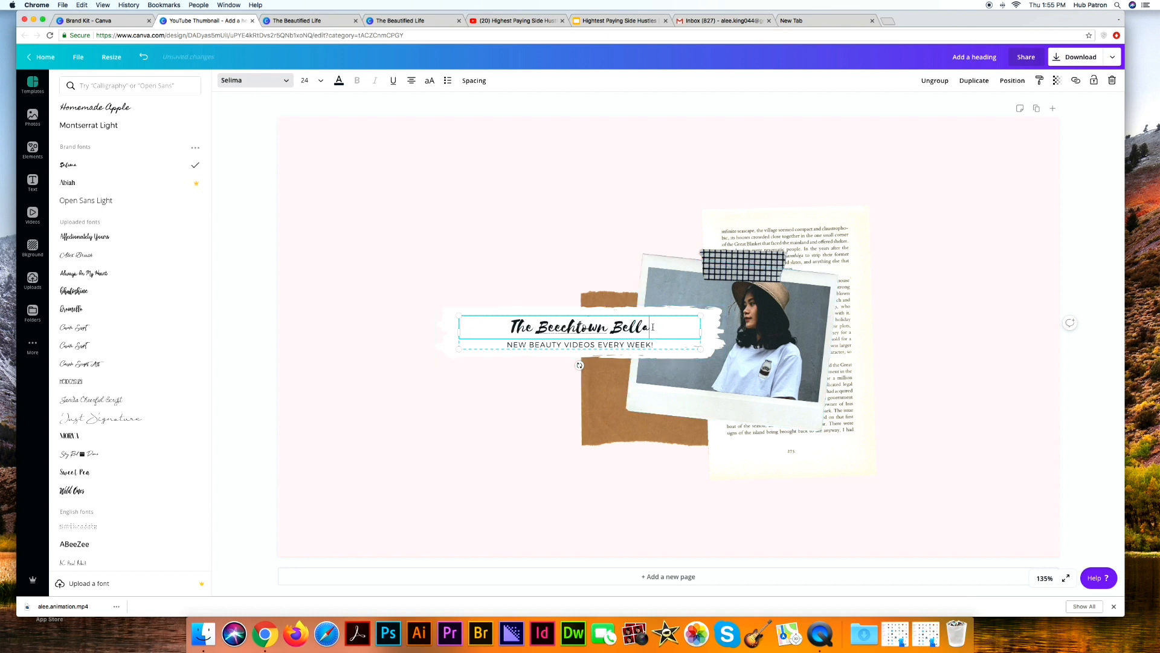
Replace the title text with "The Beautified Life"
drag(652, 327, 518, 327)
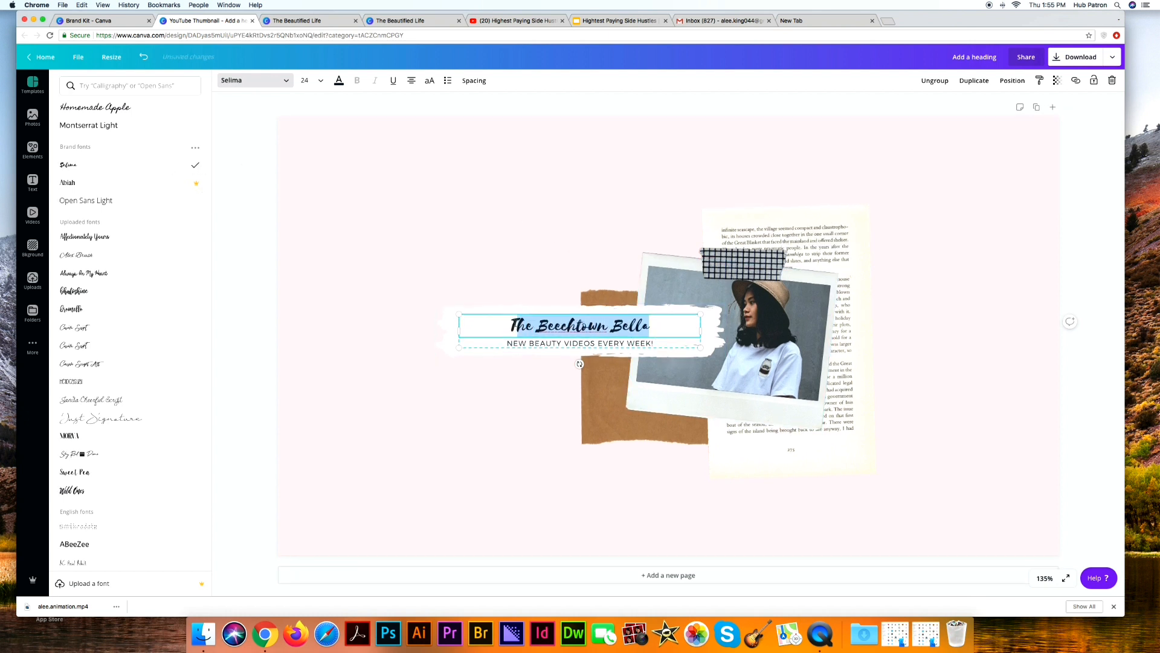
key(BackSpace)
text(Th)
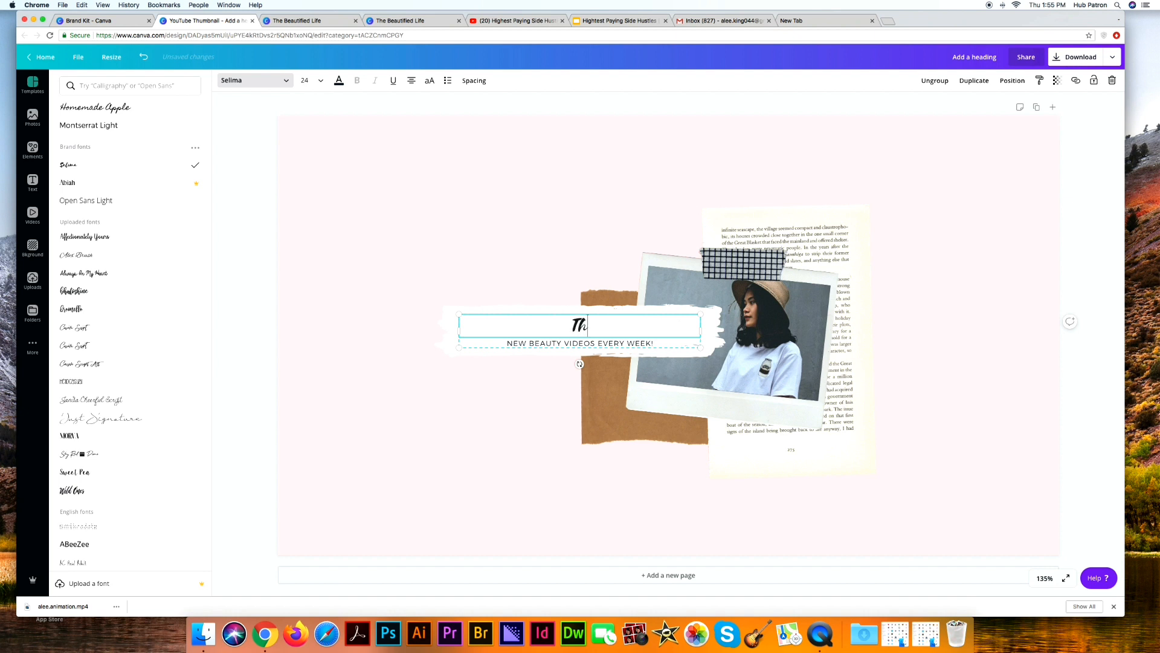
text(e Beautifi)
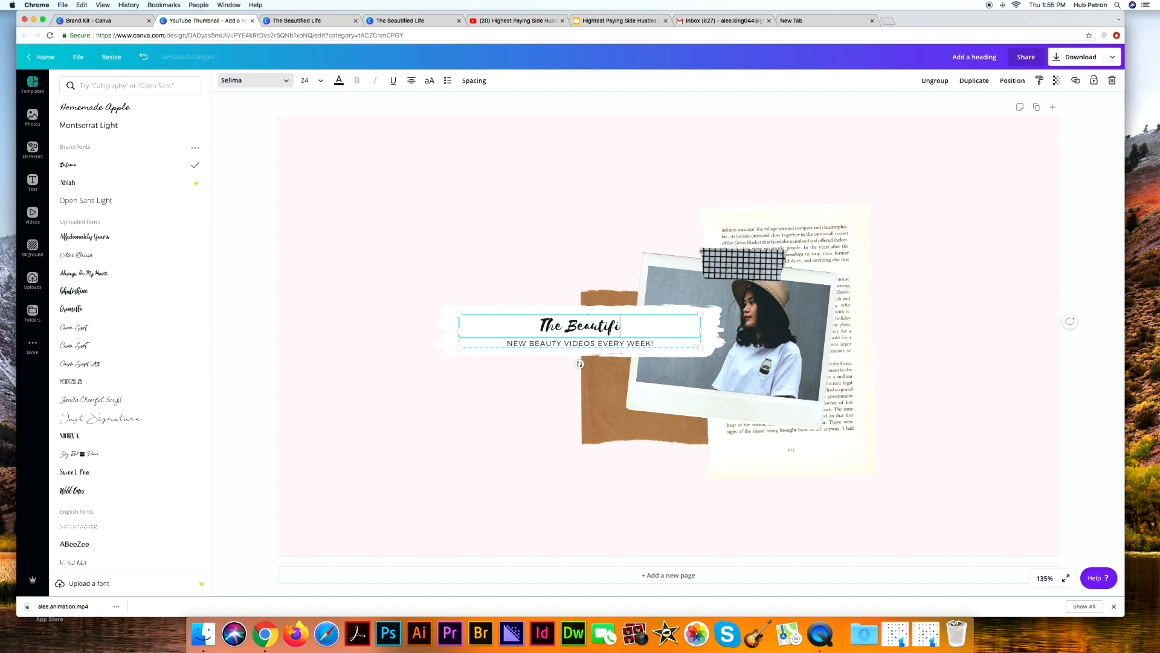
text(ed LLif)
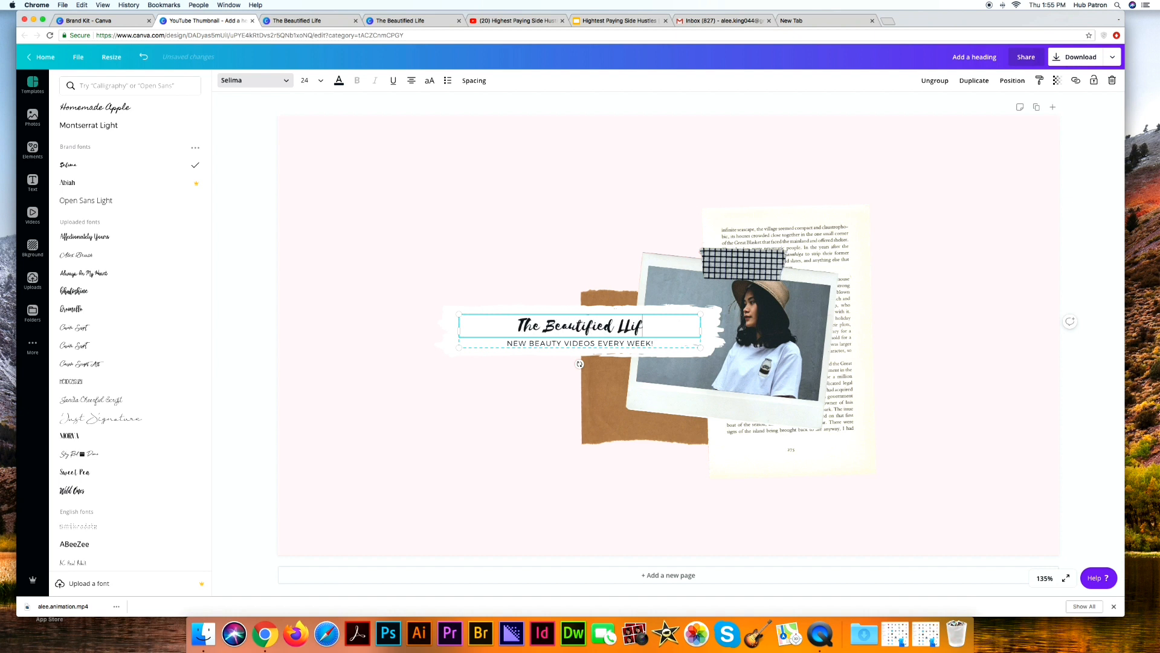
key(BackSpace)
key(BackSpace)
key(BackSpace)
text(ife)
Replace the tagline under the title with "BOSS BABE. BEAUTY. HEALTH."
click(579, 344)
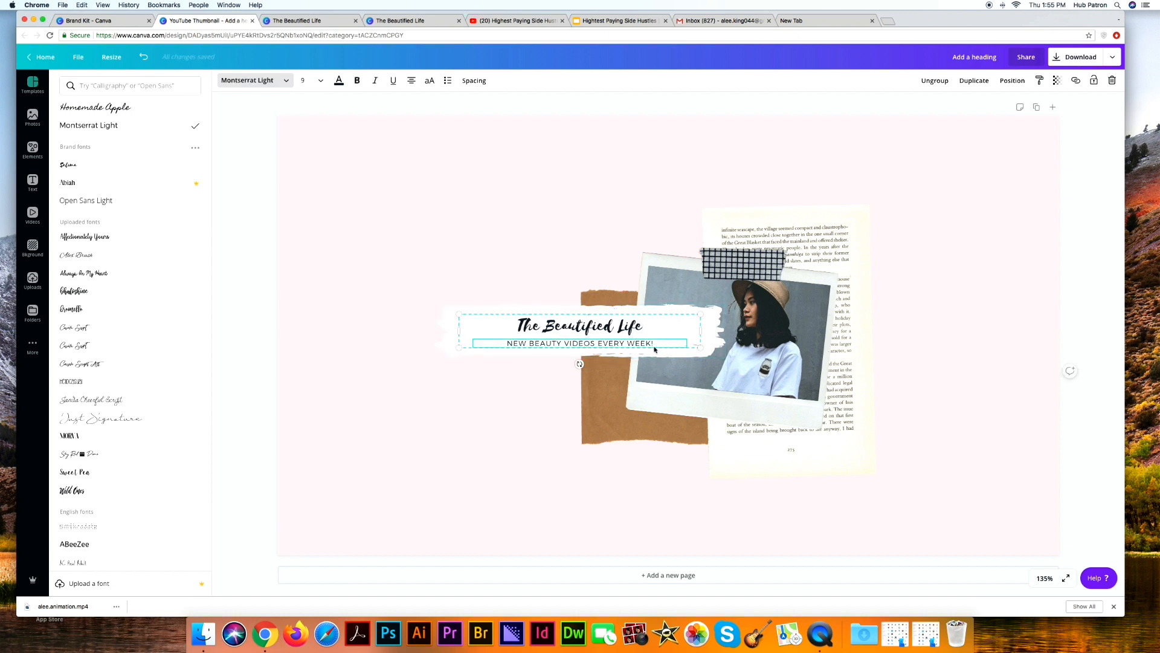
drag(657, 342, 502, 343)
text(BOSS BABE. BEAUTY. HEALTH)
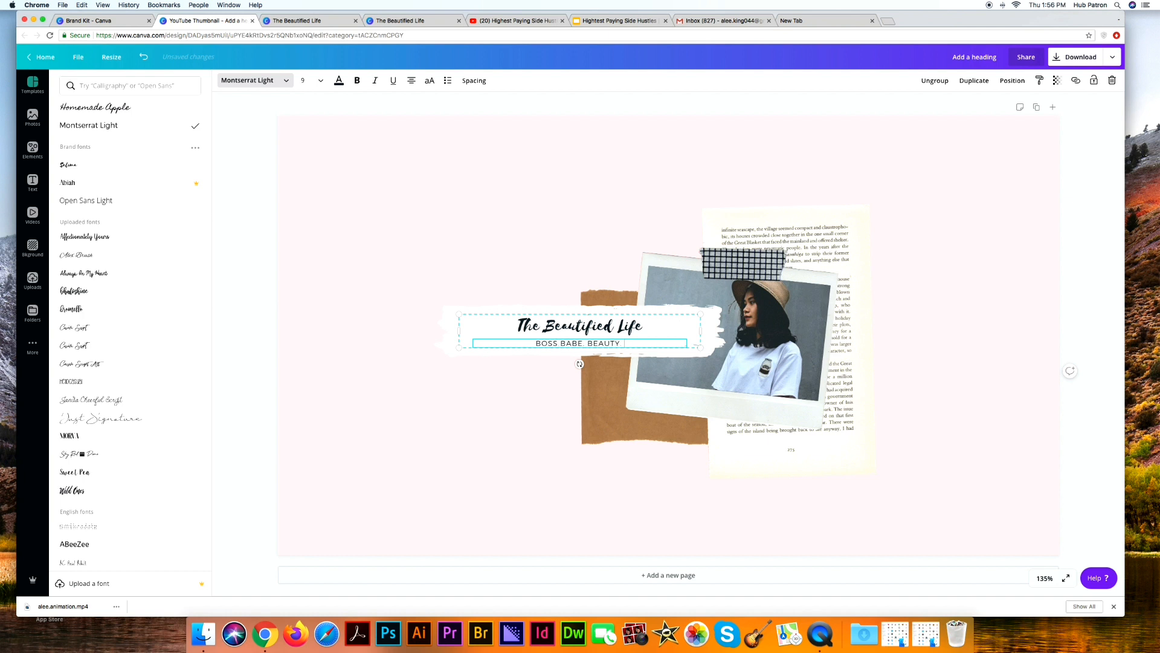
text(.)
Enlarge the white brush stroke behind the text by about a fifth and shift it slightly left
click(442, 312)
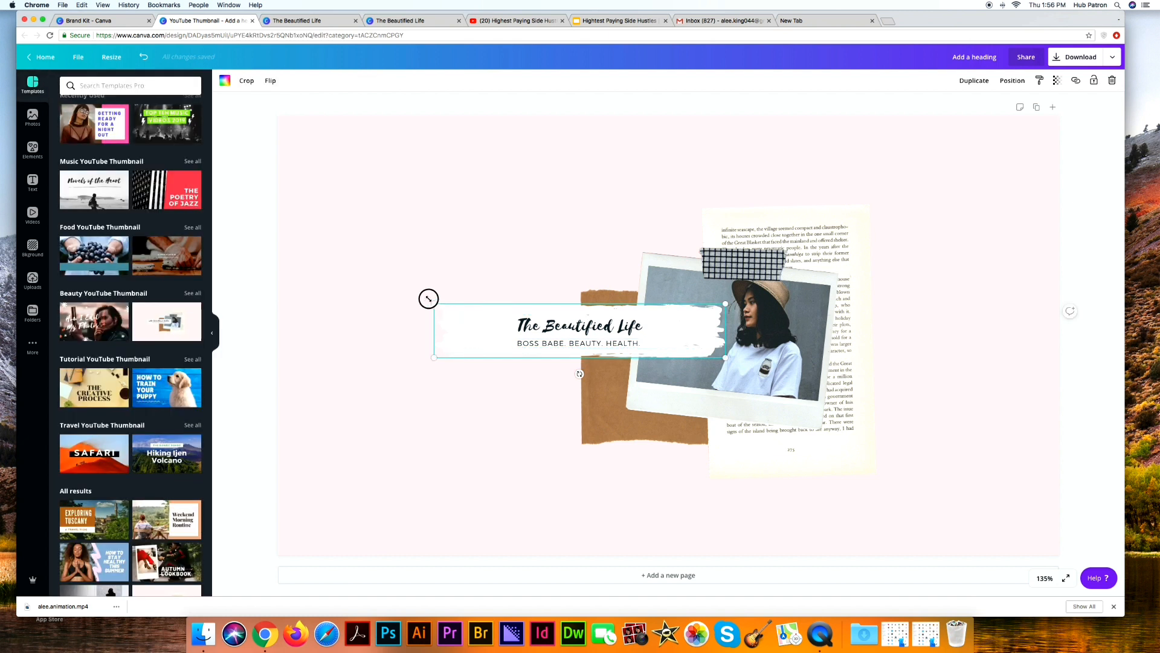
mouse_move(433, 302)
mouse_down()
mouse_move(393, 280)
mouse_move(387, 296)
mouse_up()
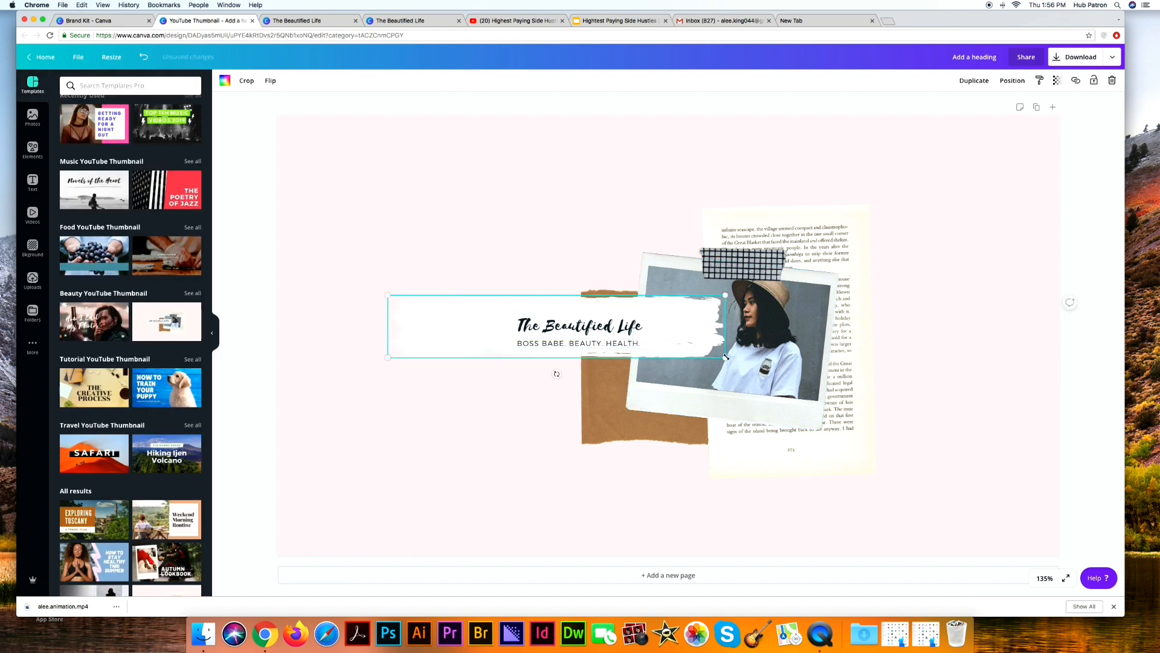
drag(725, 357, 736, 361)
click(671, 327)
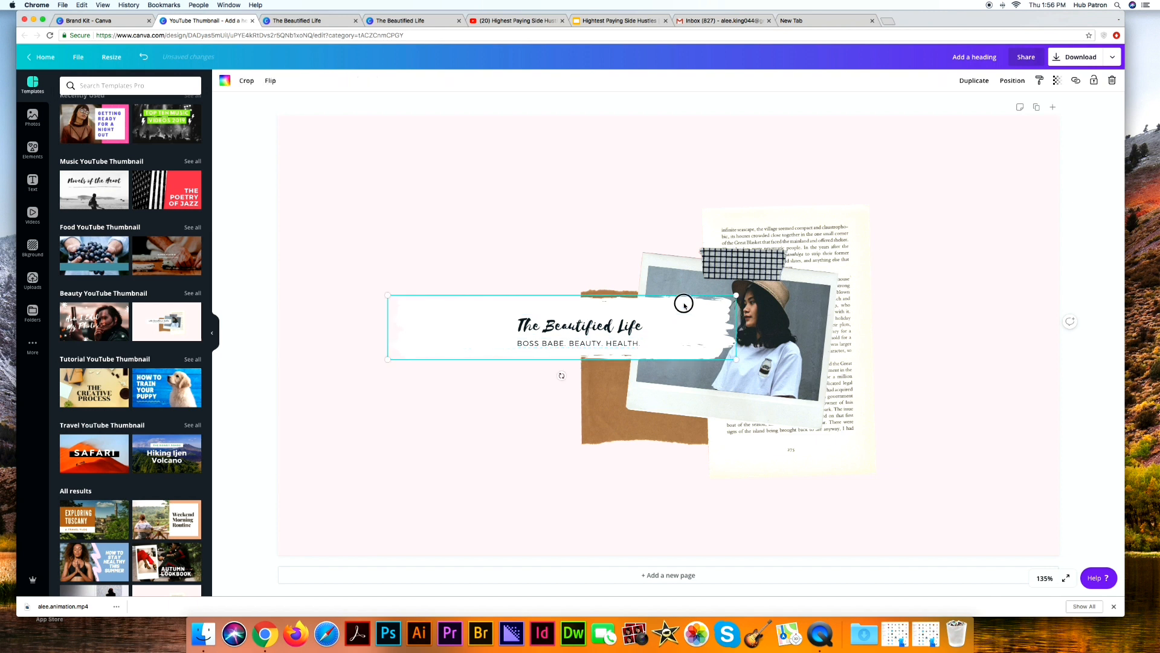
drag(681, 303, 668, 306)
Color the title with the pink from the "The Beautified Life Blog - RE-BRANDED (Contin.)" palette
click(599, 337)
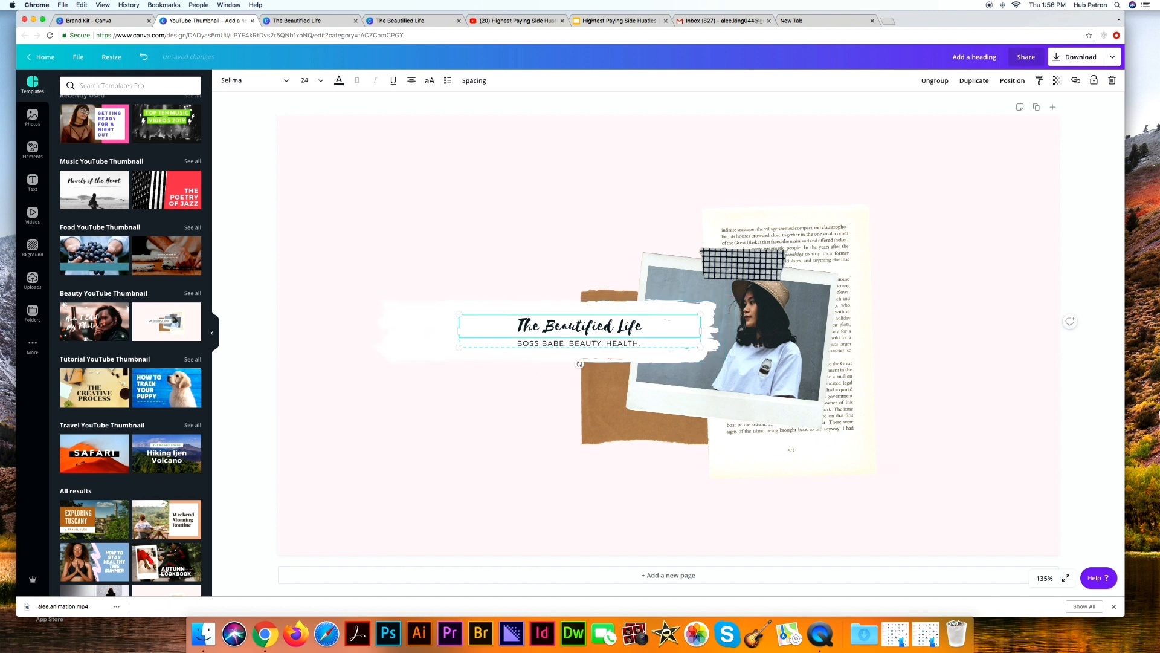
click(337, 83)
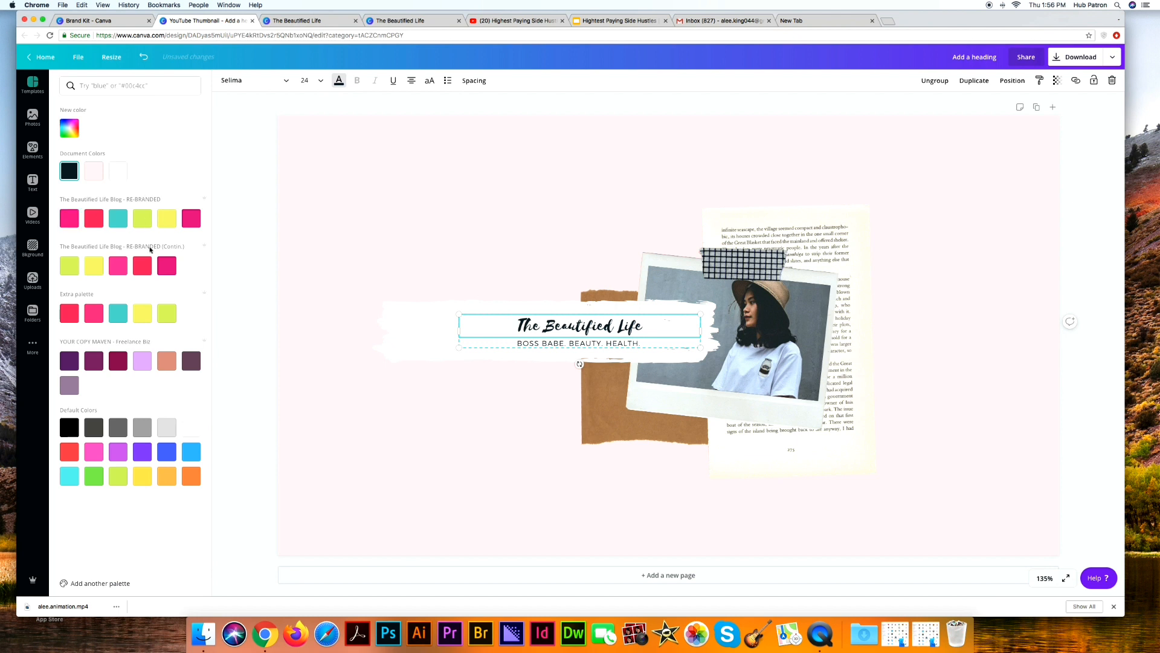
click(125, 269)
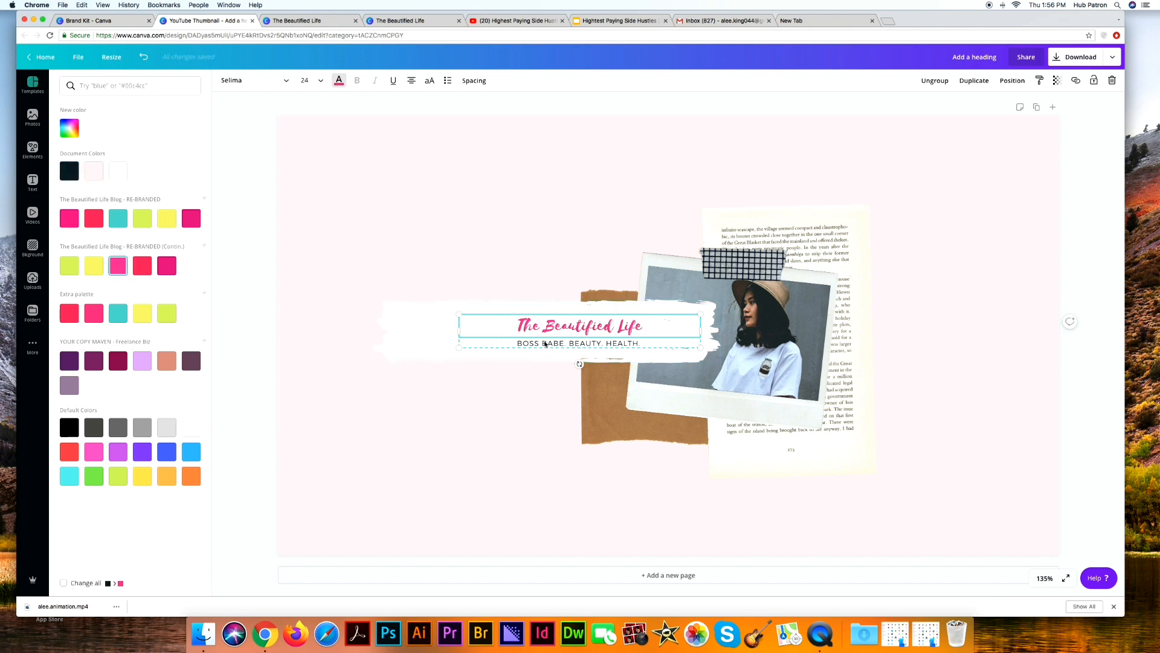
Try the red from the RE-BRANDED brand palette on the tagline and revert it to black
click(546, 343)
click(94, 218)
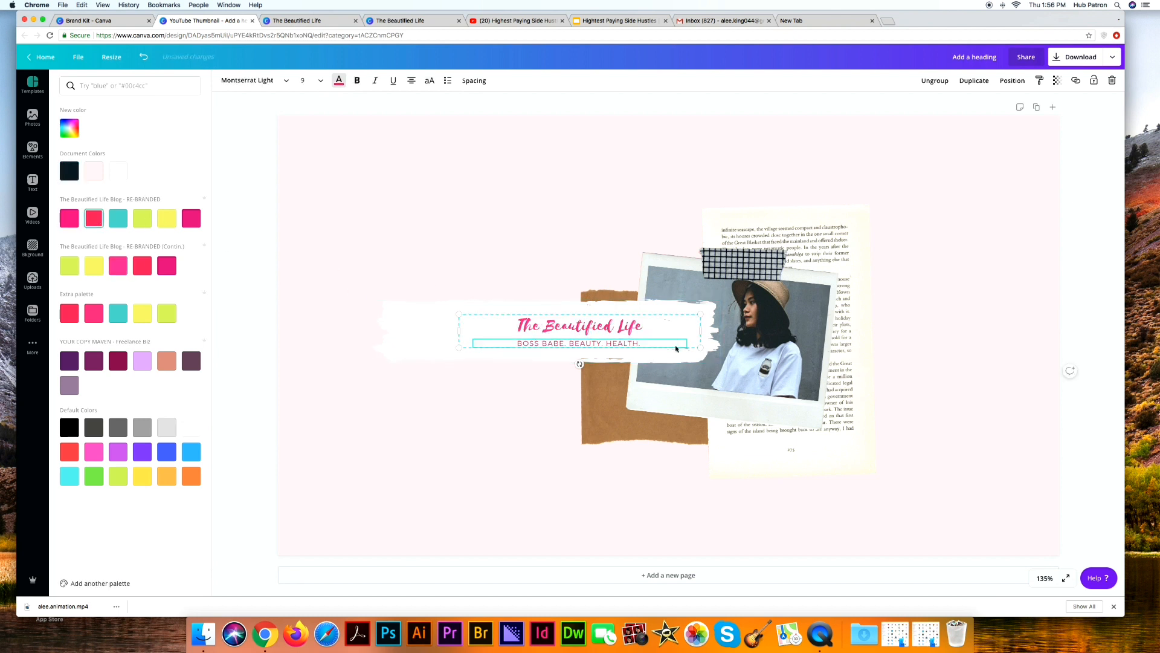
key(super+z)
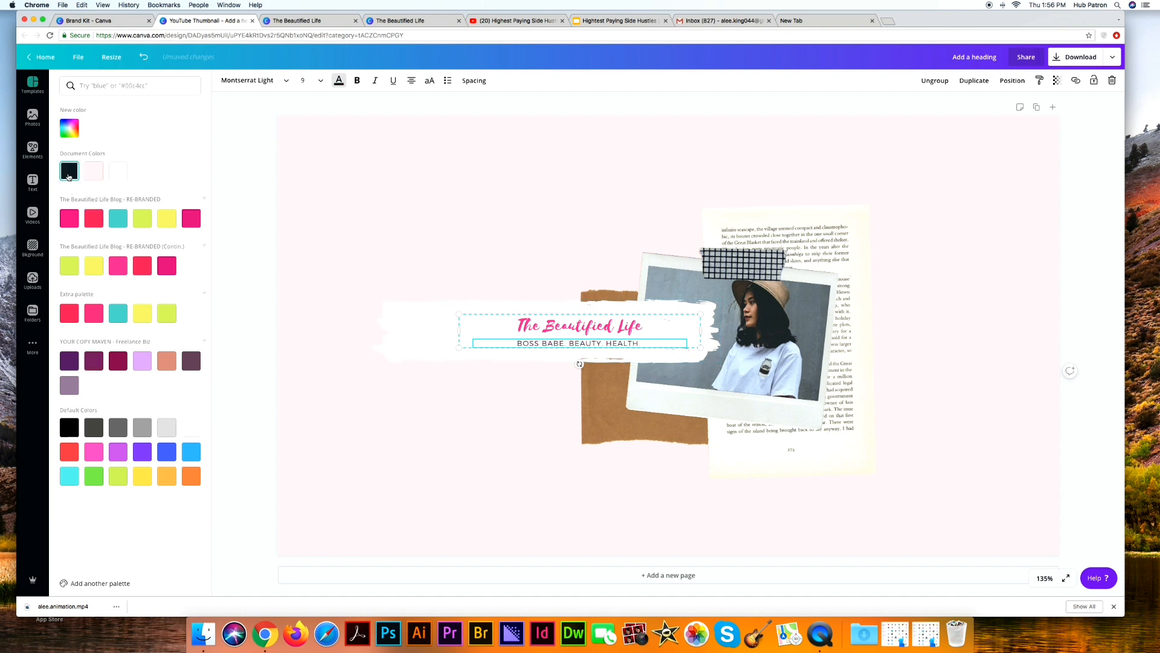
Scale the title and tagline group up to about one and a half times its size across the white brush stroke
drag(460, 315, 369, 314)
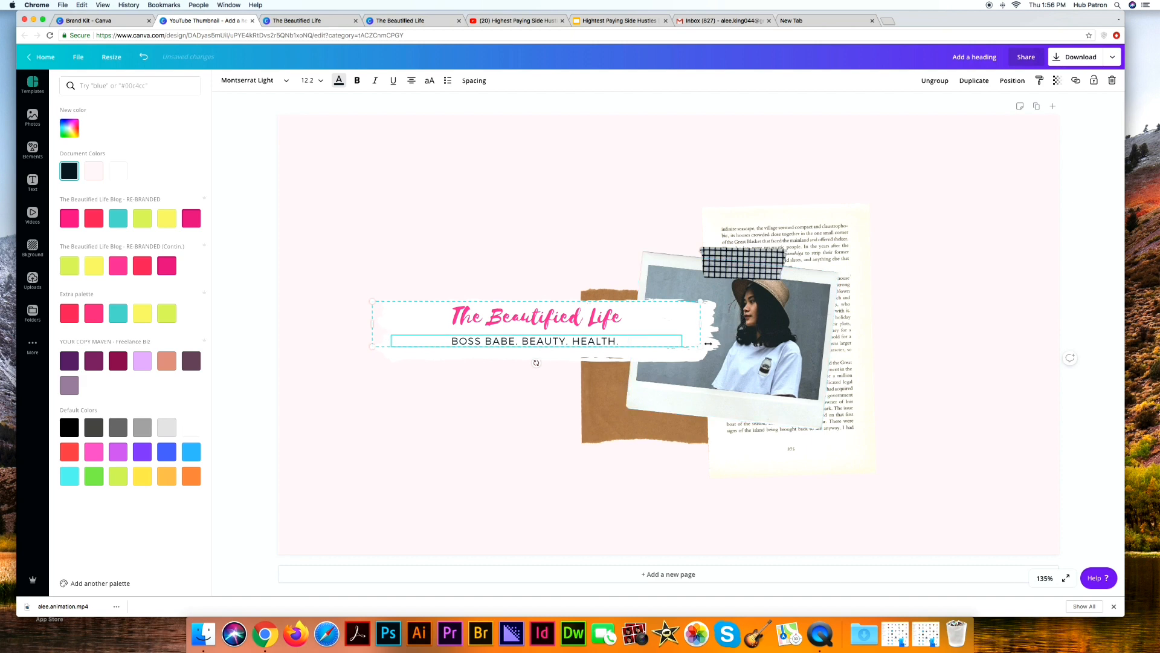
drag(701, 349, 741, 358)
click(607, 275)
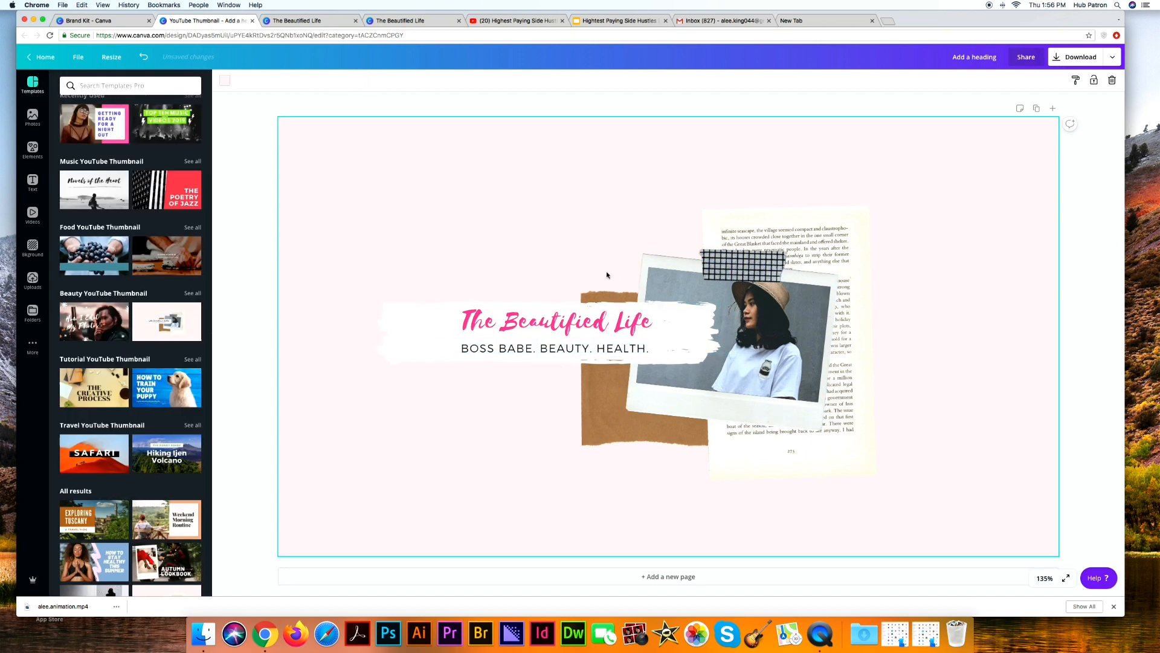
Remove the sample photo of the woman from the polaroid frame
click(768, 326)
click(768, 325)
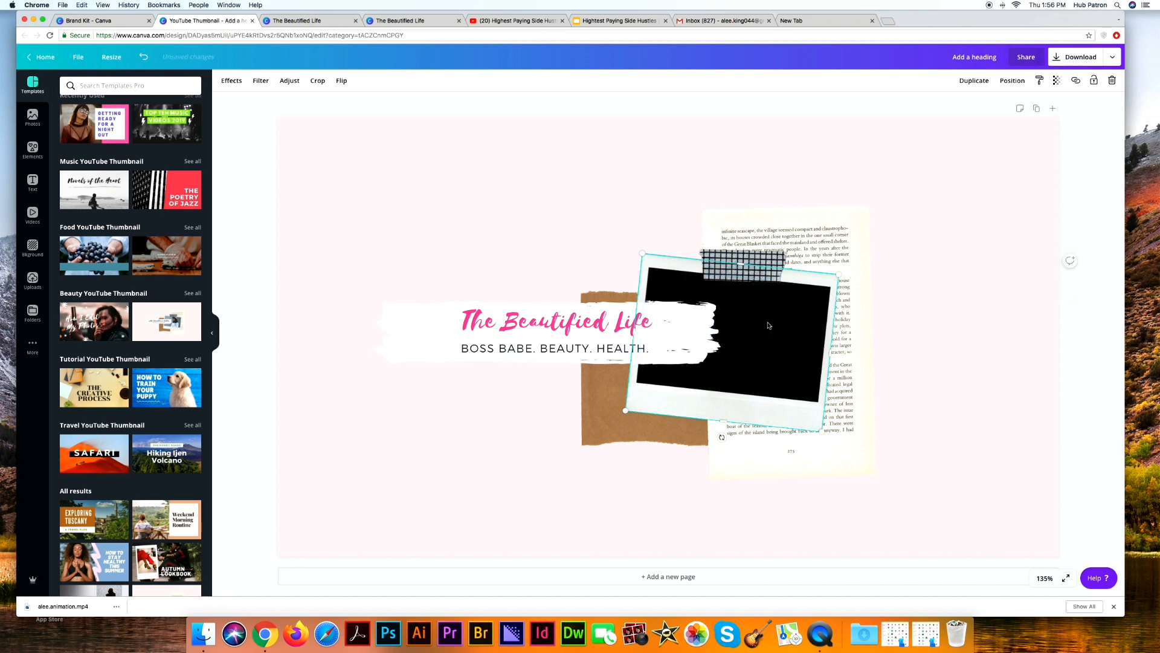
Insert the first uploaded portrait photo and crop its lower part away to leave the head and shoulders
click(32, 280)
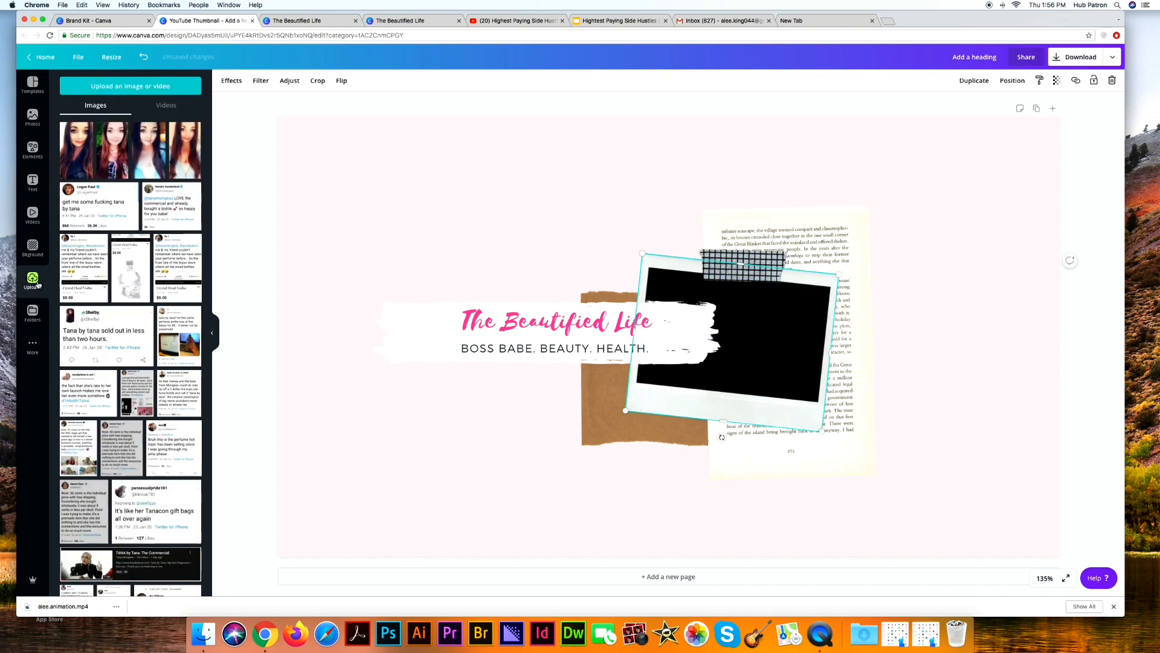
click(88, 152)
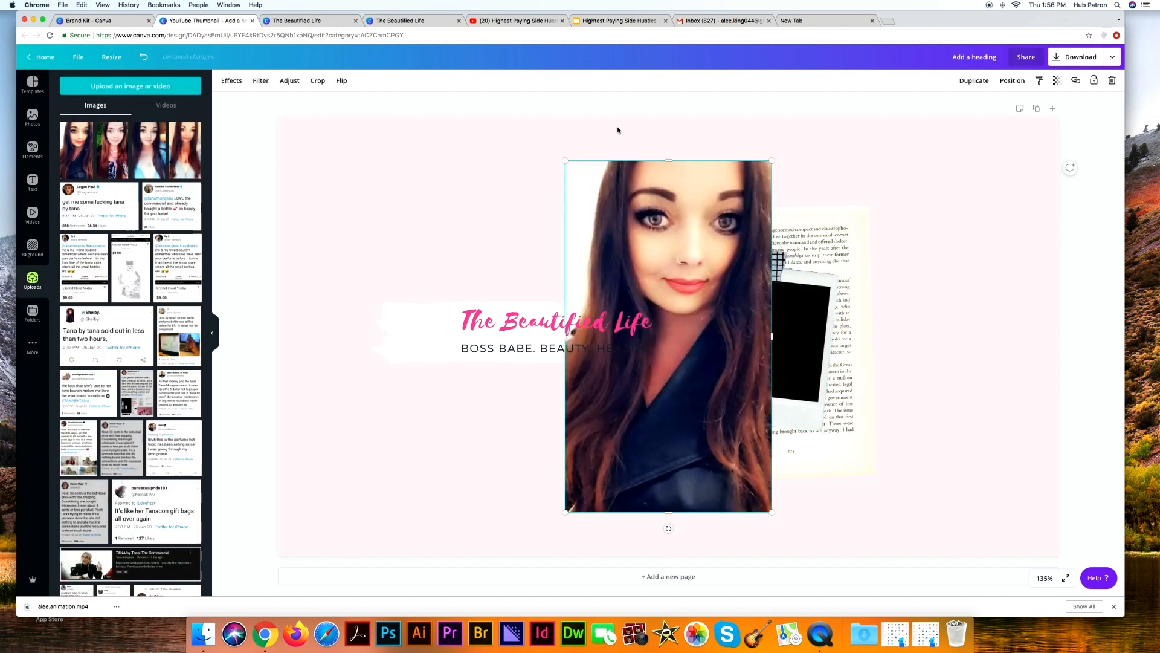
drag(669, 513, 672, 384)
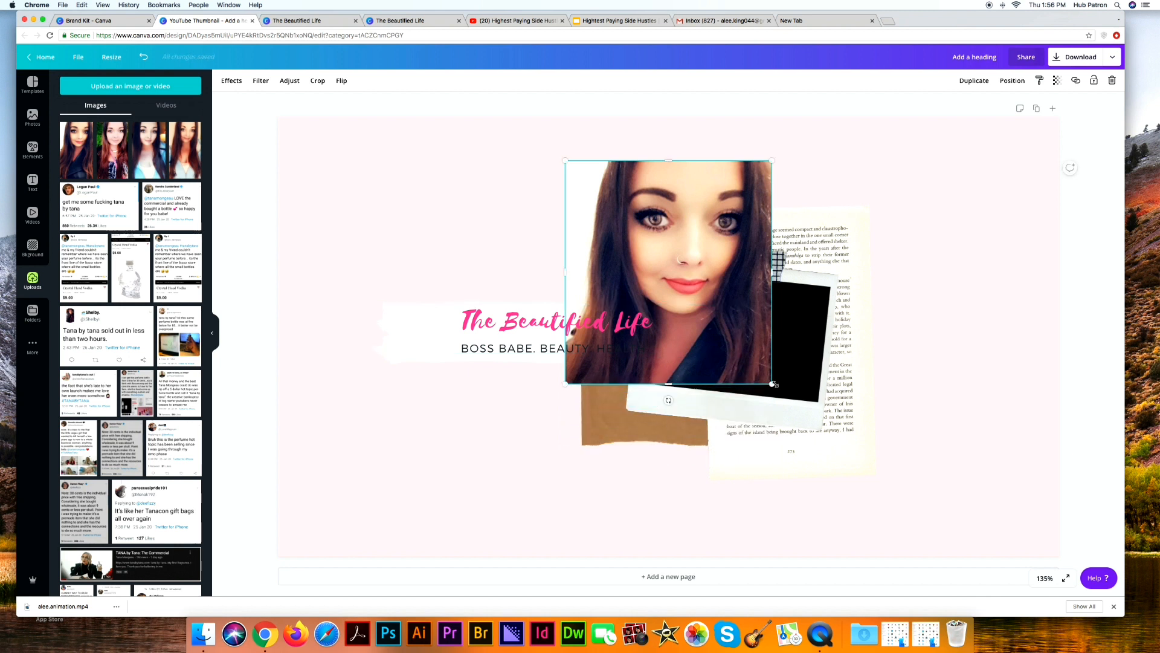
mouse_move(775, 384)
mouse_down()
mouse_move(744, 353)
mouse_move(765, 376)
mouse_up()
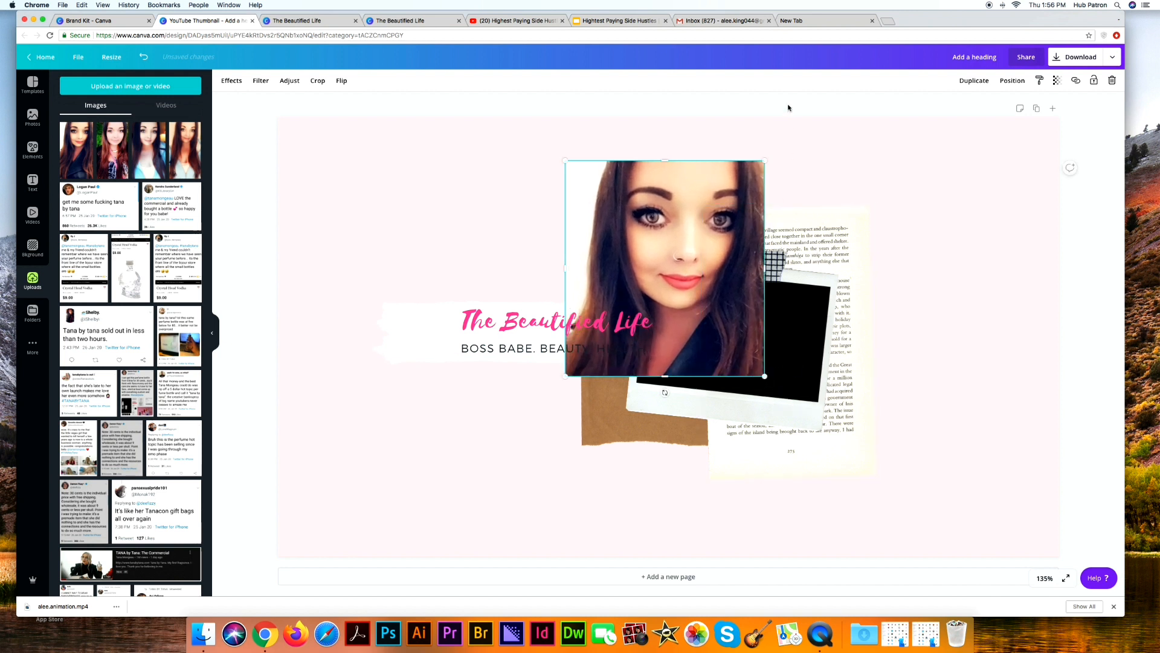
mouse_move(761, 154)
mouse_down()
mouse_move(743, 185)
mouse_move(775, 149)
mouse_up()
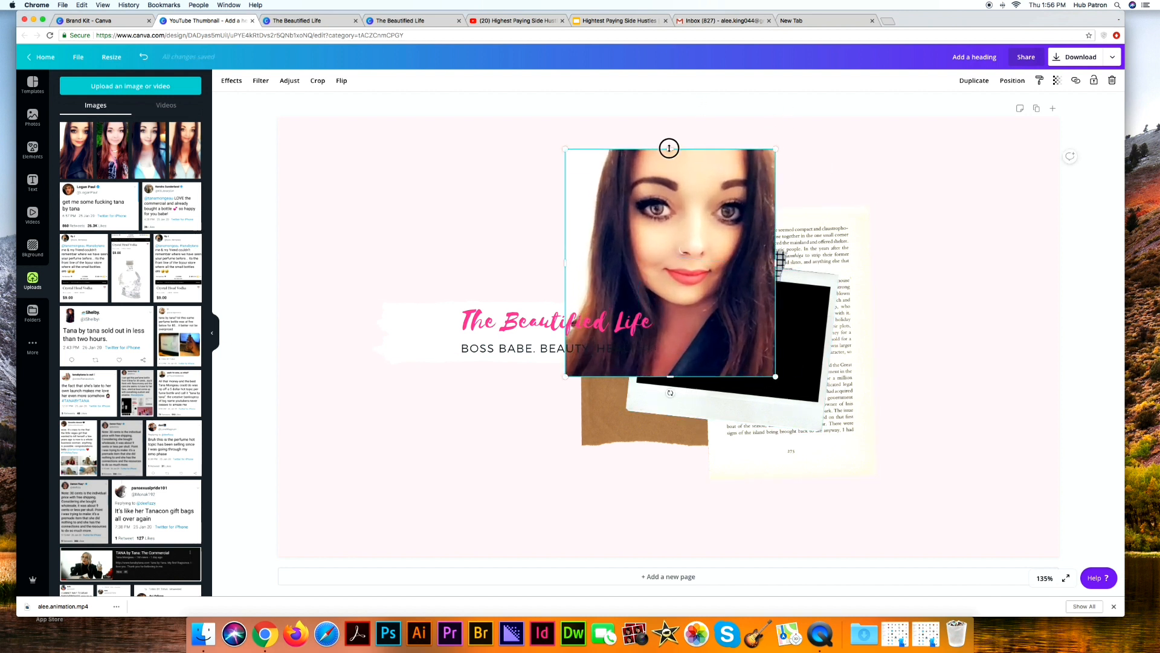
mouse_move(669, 148)
mouse_down()
mouse_move(676, 225)
mouse_move(687, 140)
mouse_up()
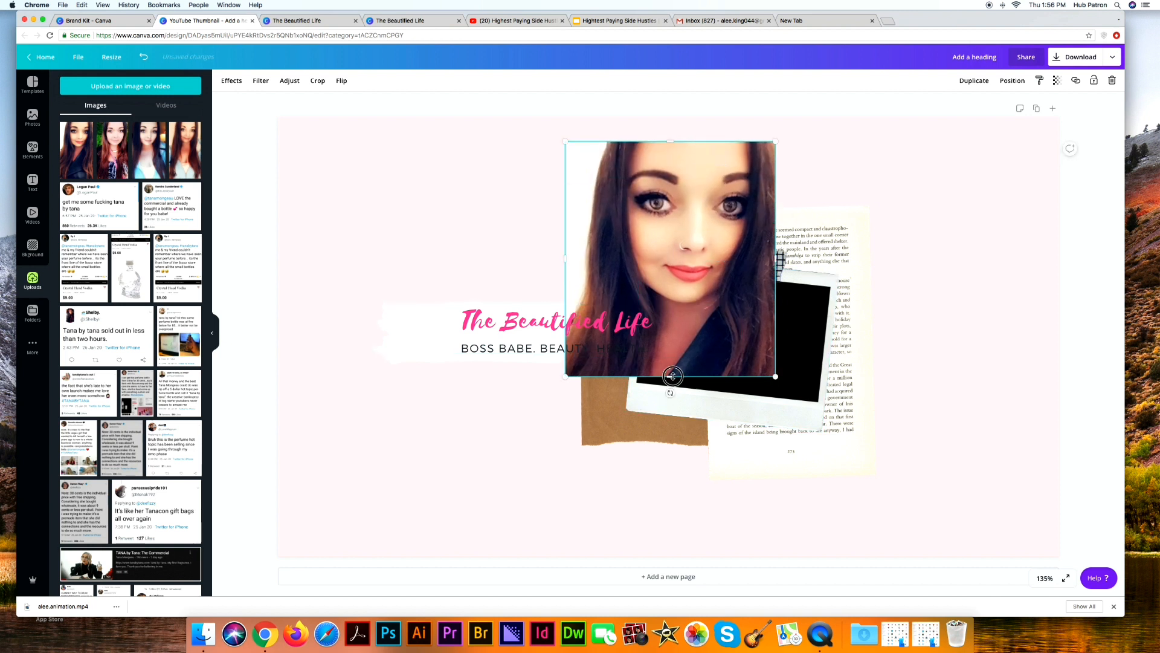
mouse_move(672, 377)
mouse_down()
mouse_move(671, 408)
mouse_move(676, 351)
mouse_move(677, 360)
mouse_up()
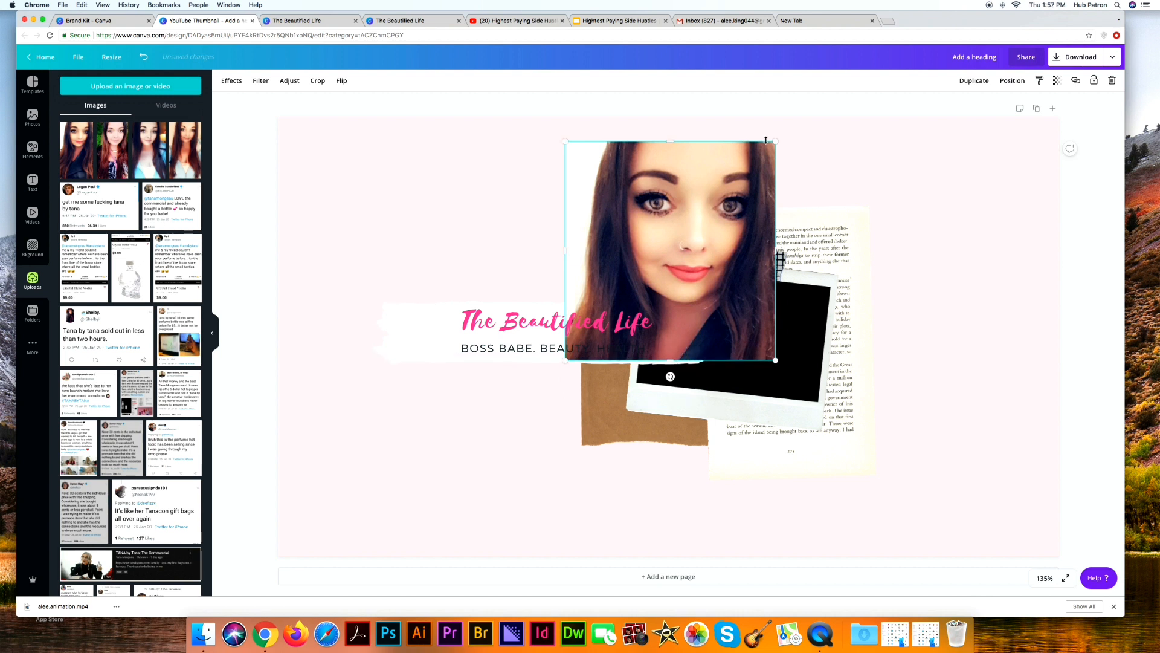
Scale the portrait down to about 216 wide, place it over the polaroid's black area and tilt it to match the frame
drag(778, 140, 707, 215)
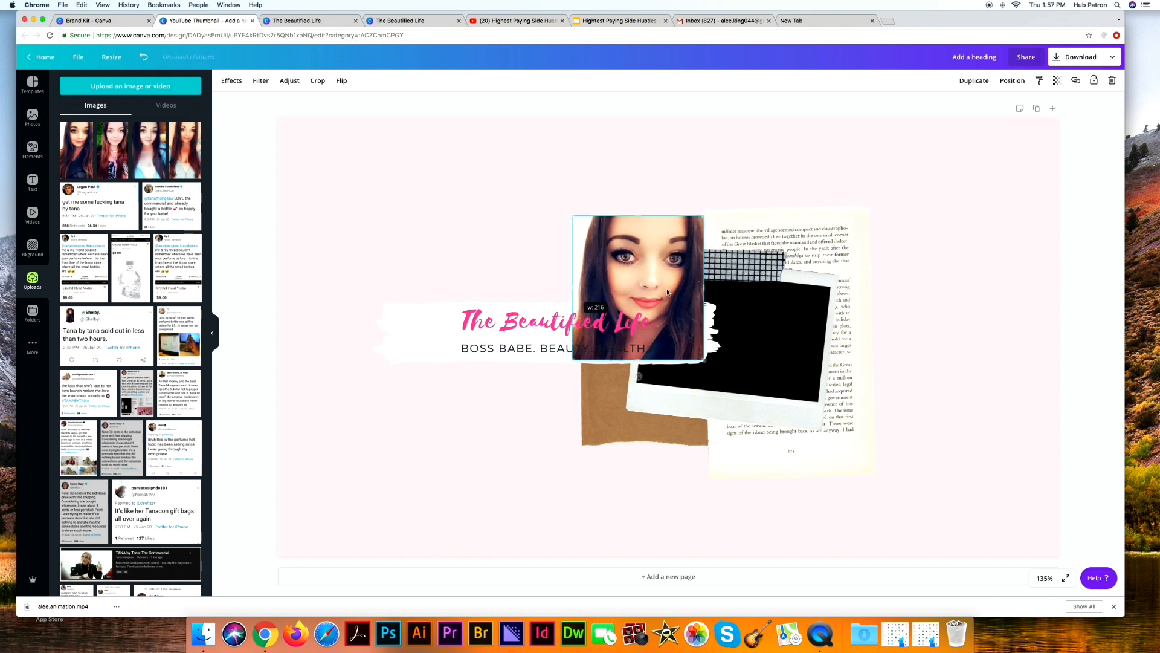
drag(666, 261, 769, 287)
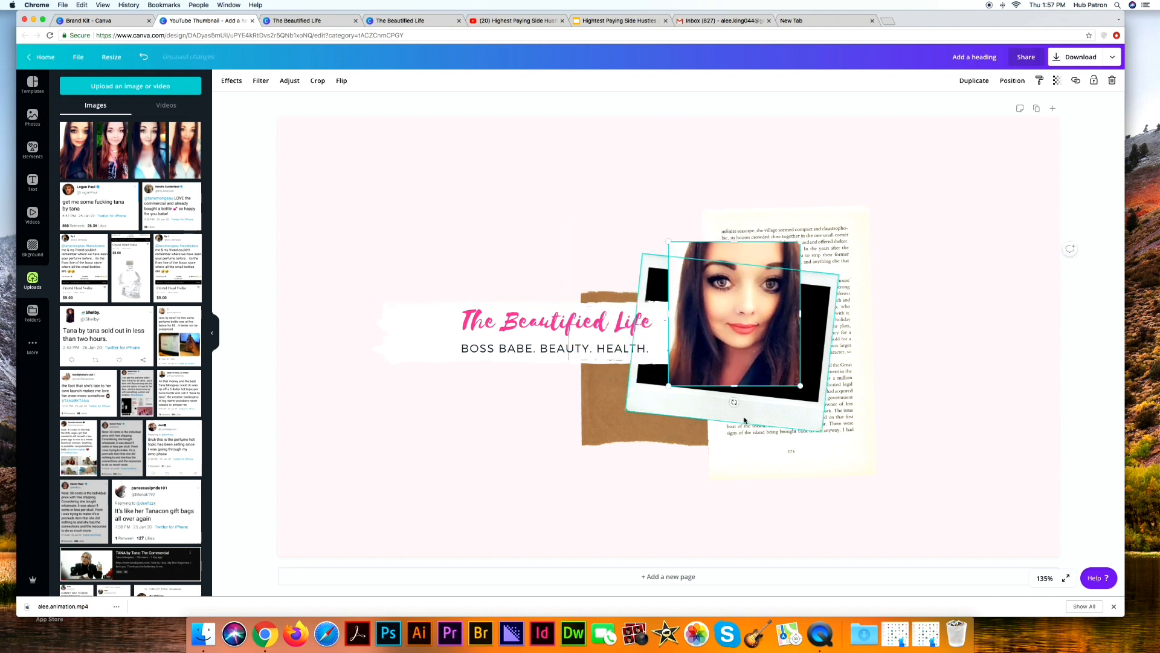
drag(735, 404, 725, 407)
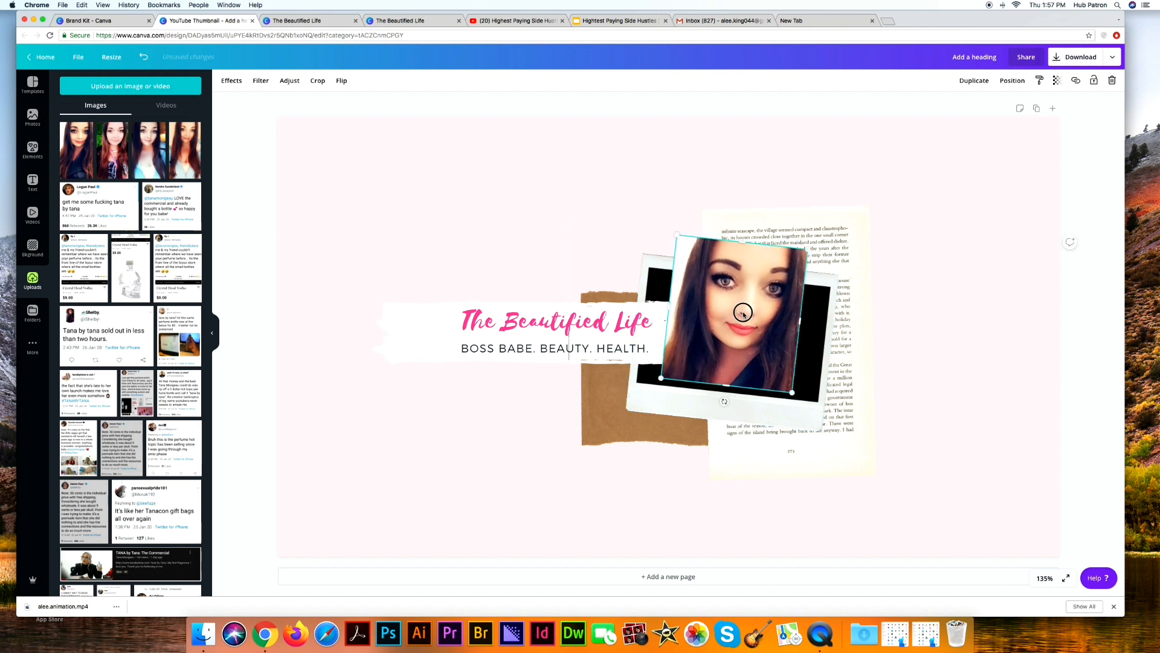
drag(744, 312, 750, 322)
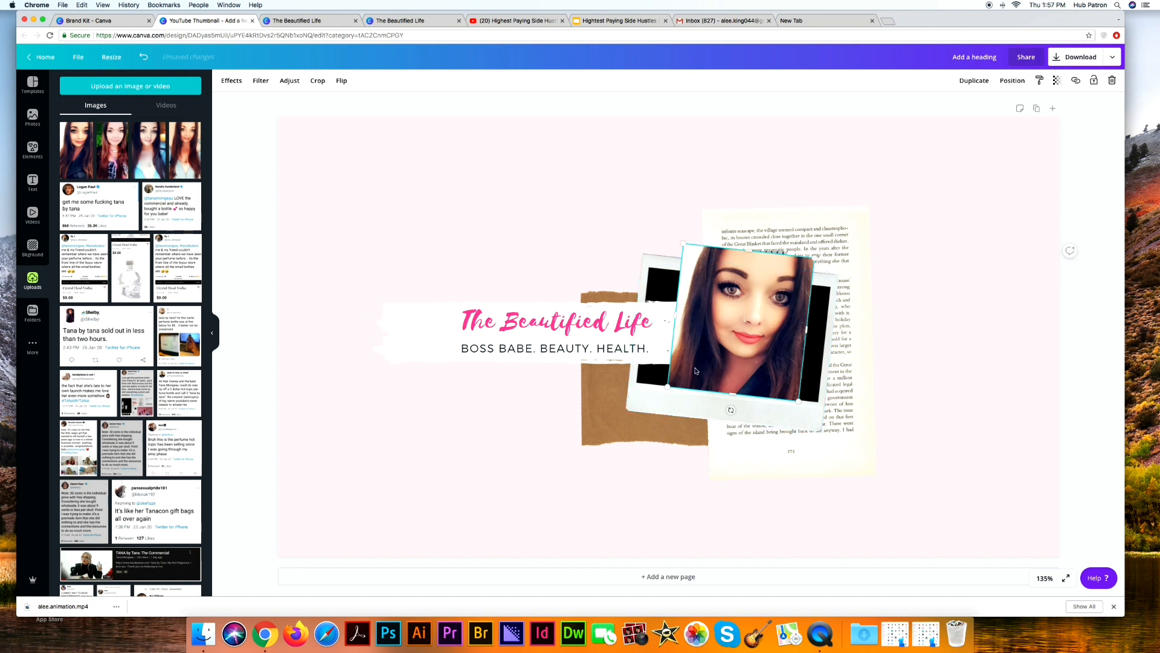
Bring the white brush stroke forward in front of the portrait and shift it slightly left, off the face
click(391, 359)
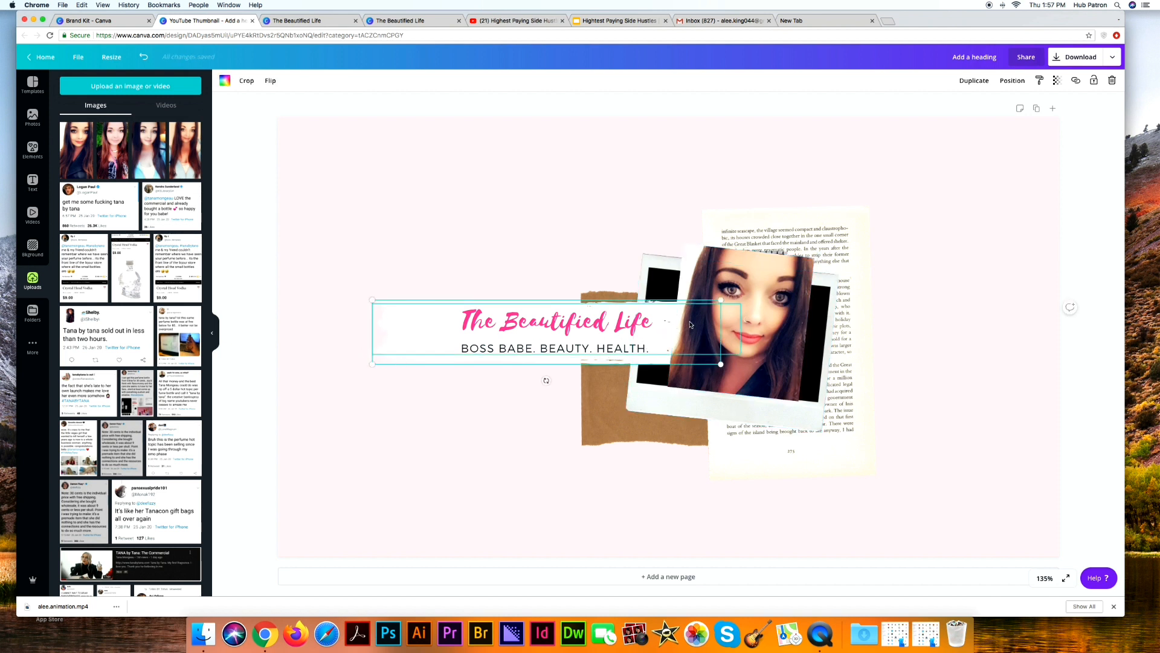
click(1008, 83)
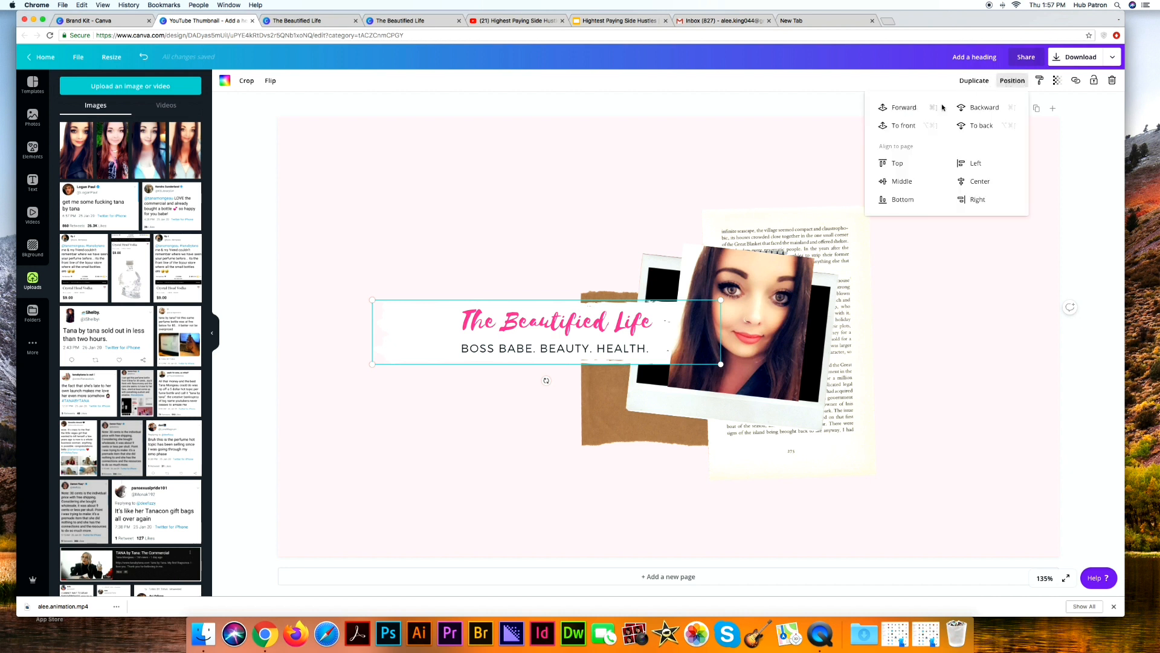
click(903, 112)
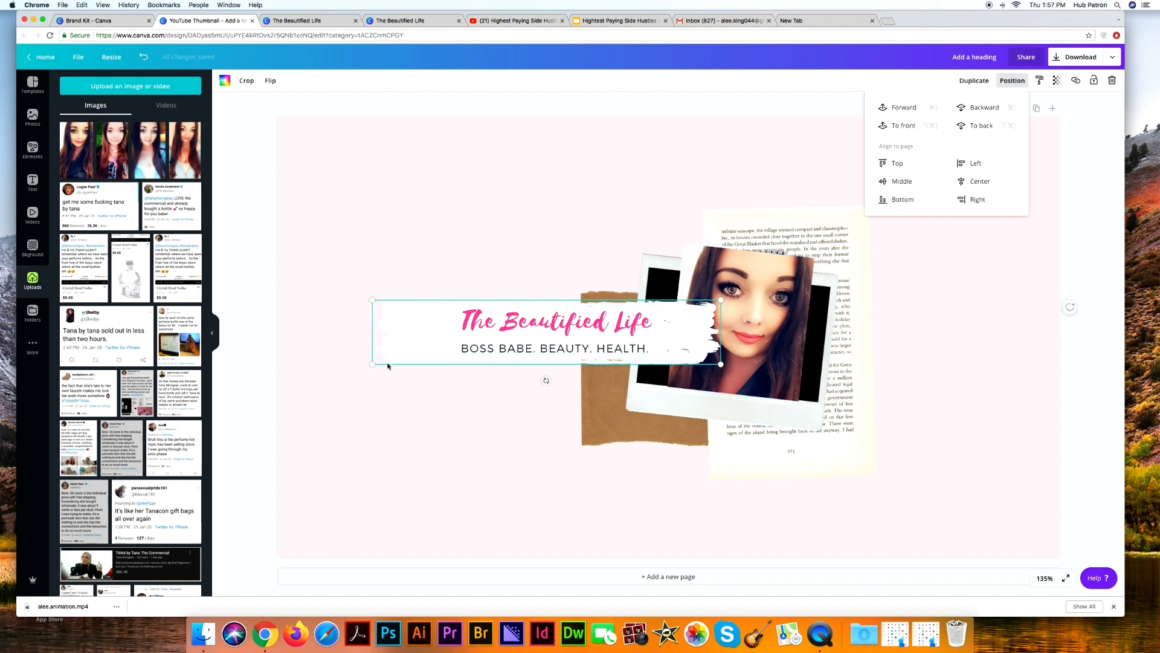
drag(386, 358, 372, 359)
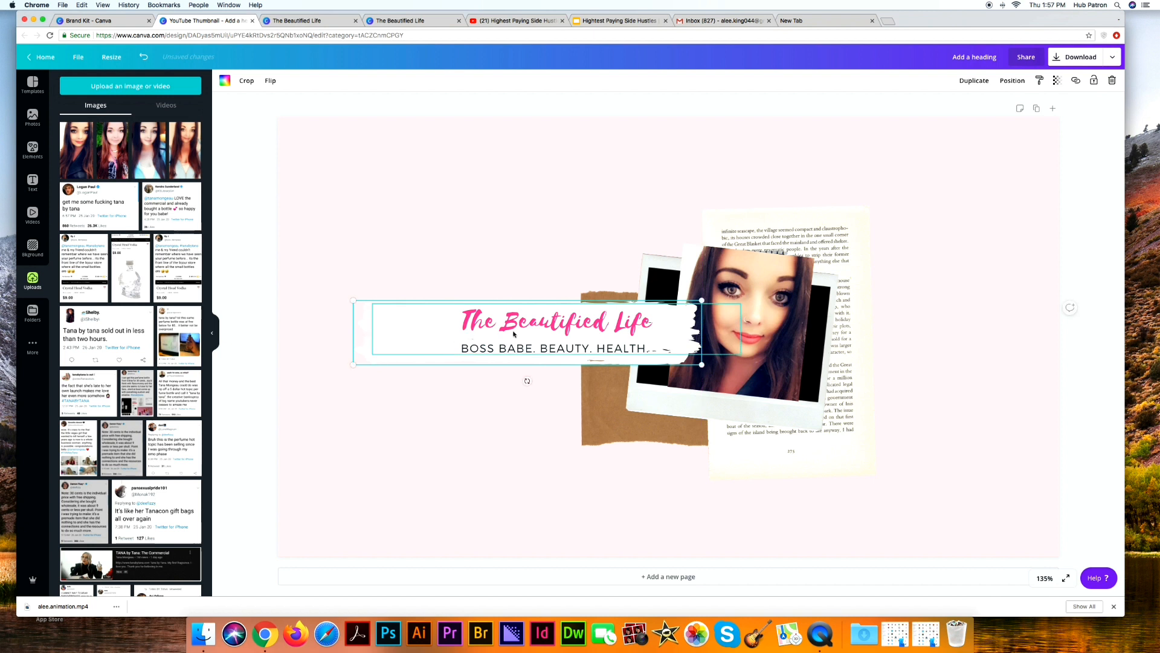
Shift the title and tagline group left on the brush stroke and scale it up to a title size of about 40.1
drag(514, 331, 487, 332)
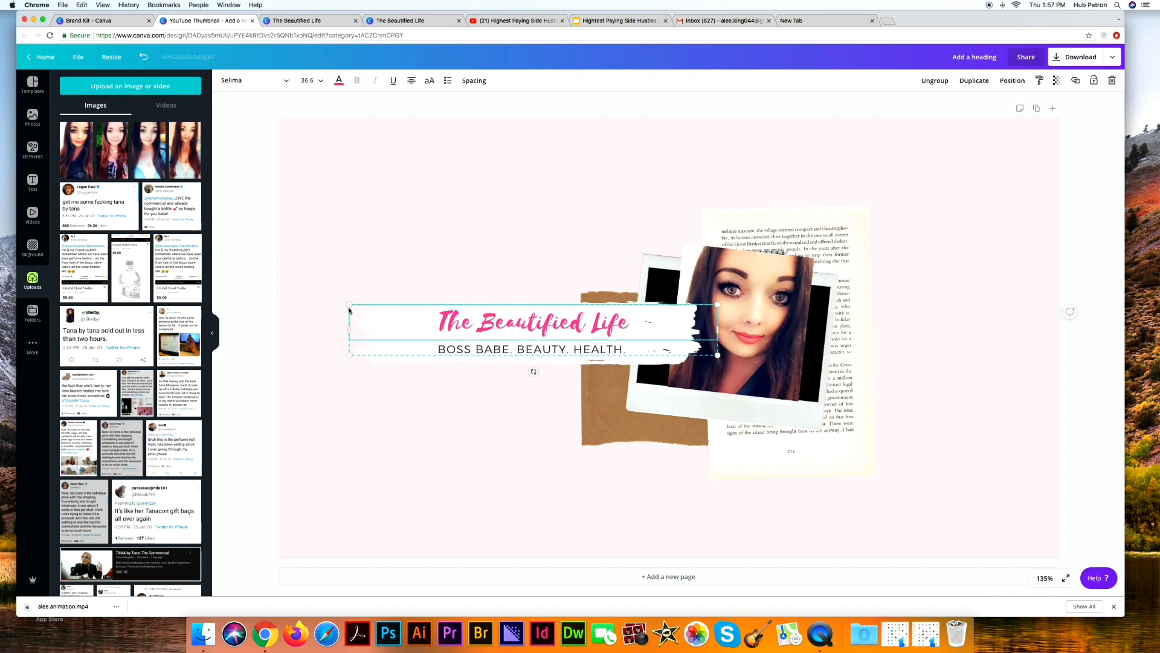
drag(348, 306, 330, 295)
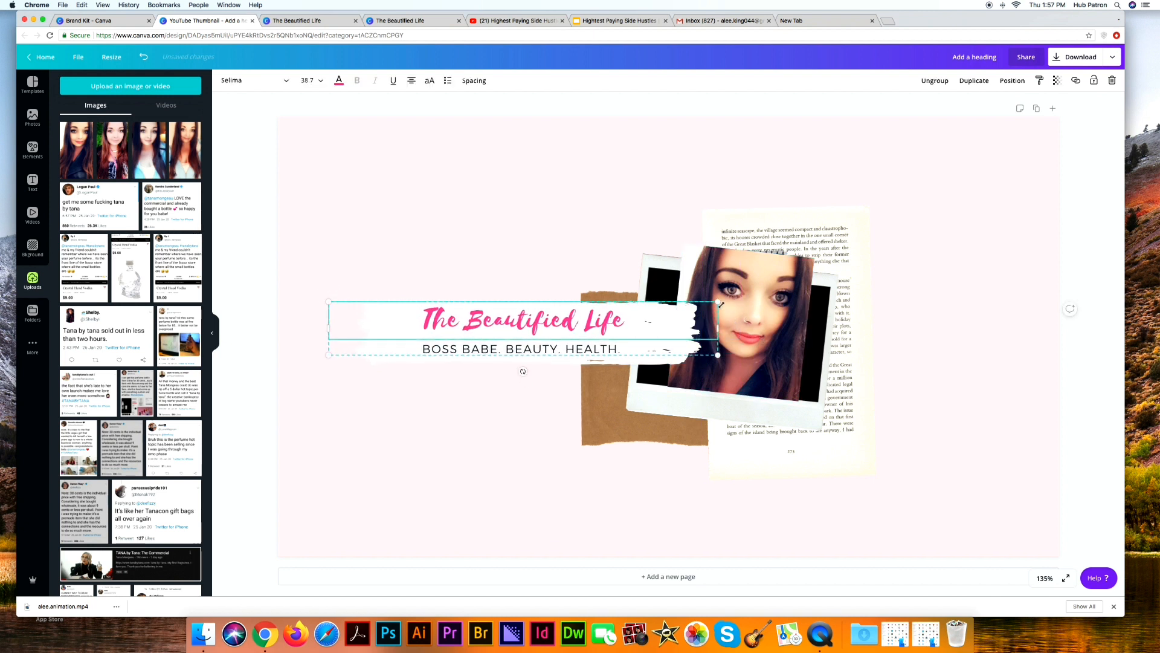
drag(718, 302, 728, 296)
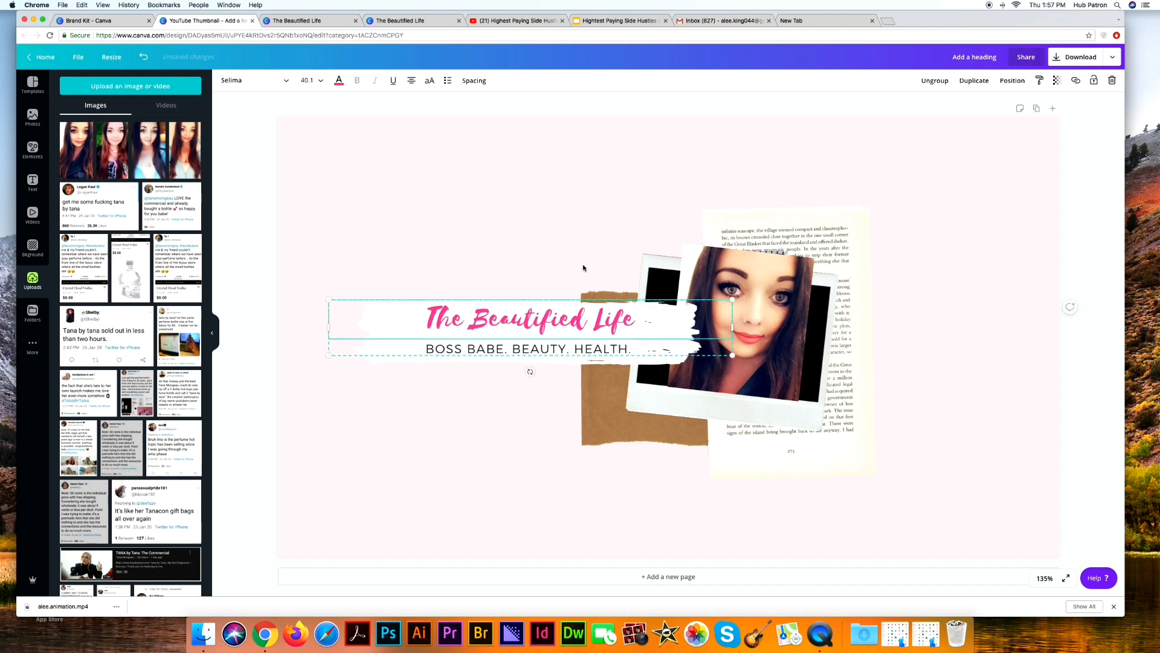
Enlarge the brown torn paper slightly toward its lower left corner
click(565, 254)
click(616, 430)
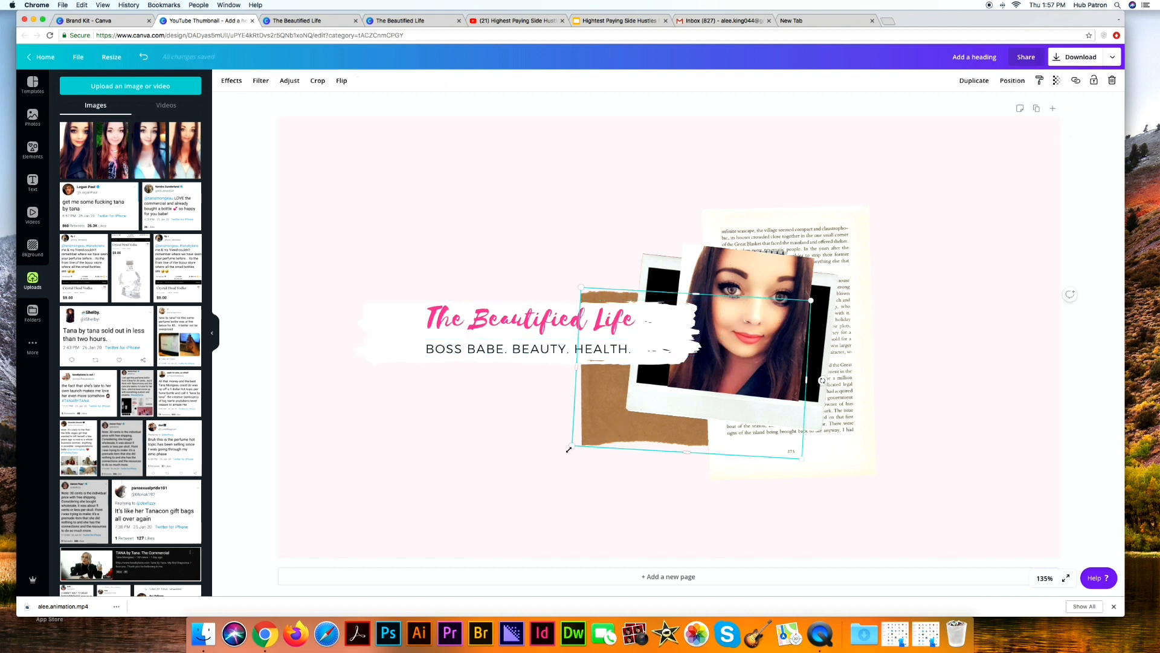
mouse_move(570, 449)
mouse_down()
mouse_move(557, 454)
mouse_move(568, 457)
mouse_up()
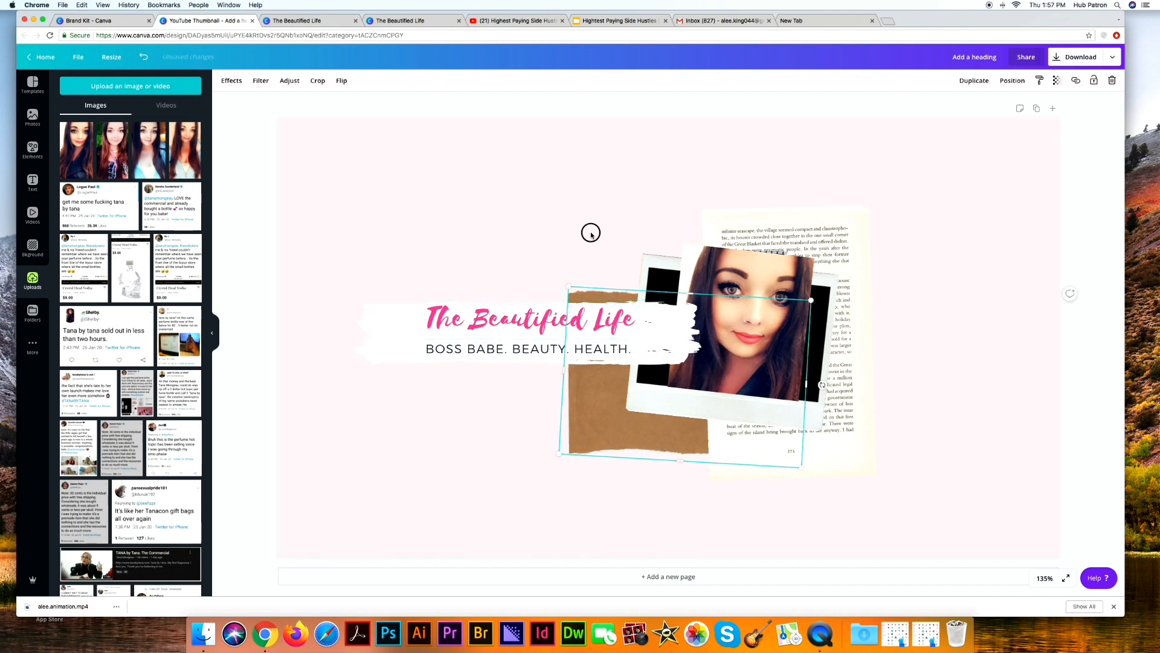
click(591, 231)
Stretch the checkered tape to about 87 high so it shows above the portrait, and slightly enlarge the book page behind it
drag(780, 253, 772, 242)
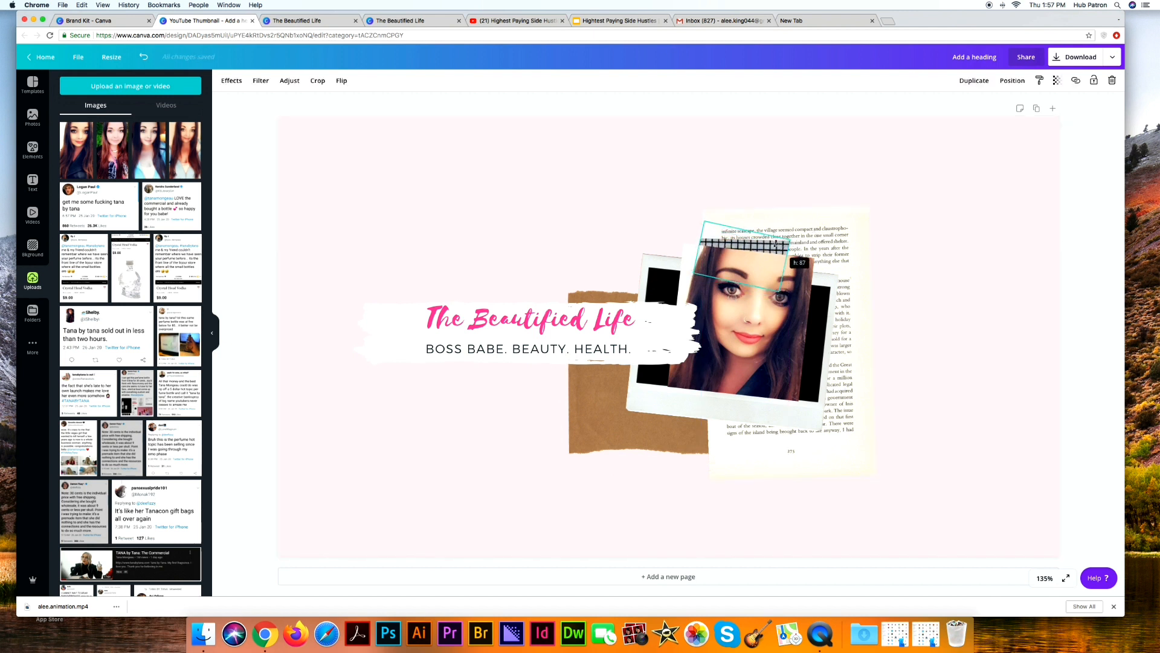
click(823, 230)
drag(877, 204, 882, 199)
click(883, 264)
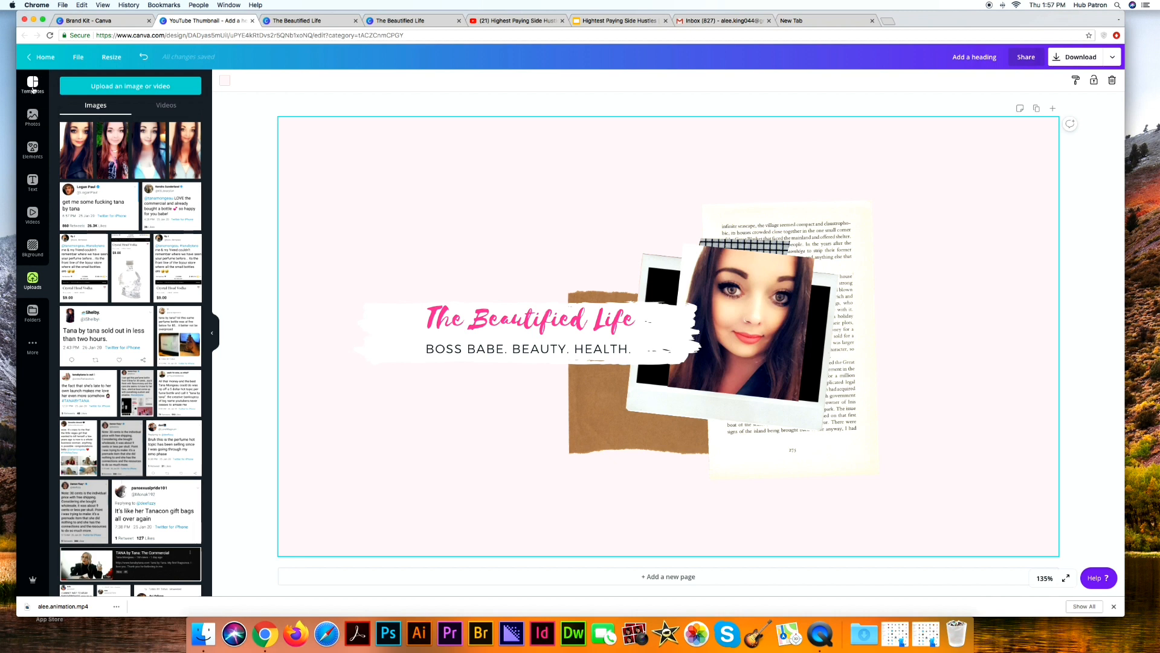
Change the thumbnail's background to a deeper custom pale pink, #e8d7d7
click(33, 89)
scroll(170, 313, up, 1)
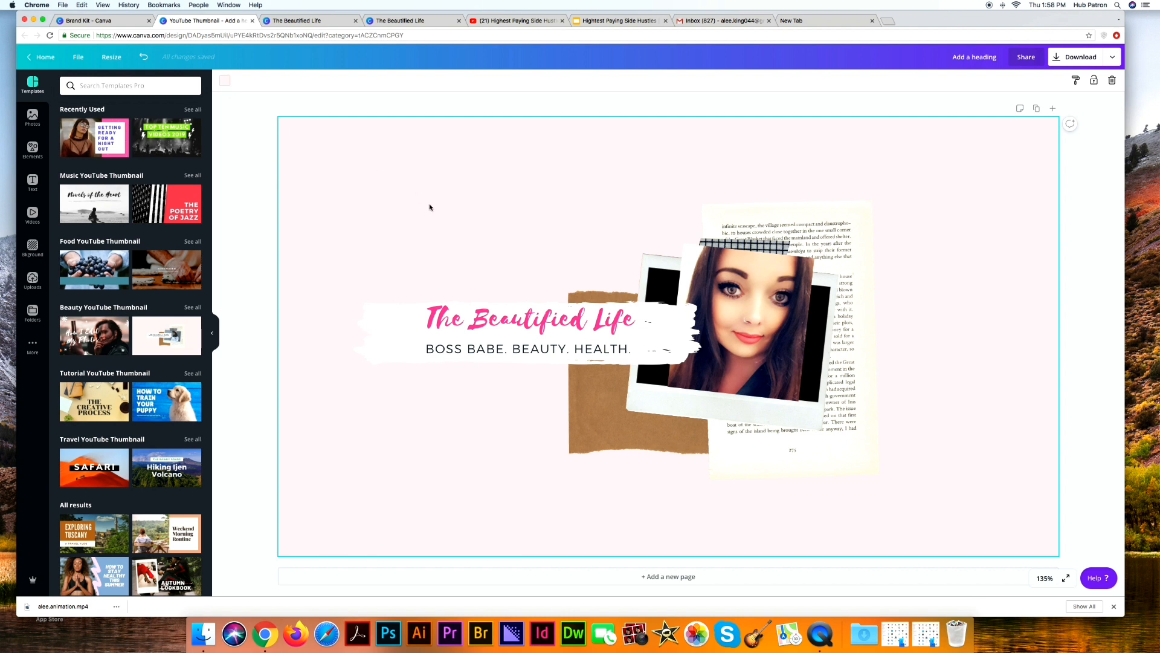
click(227, 81)
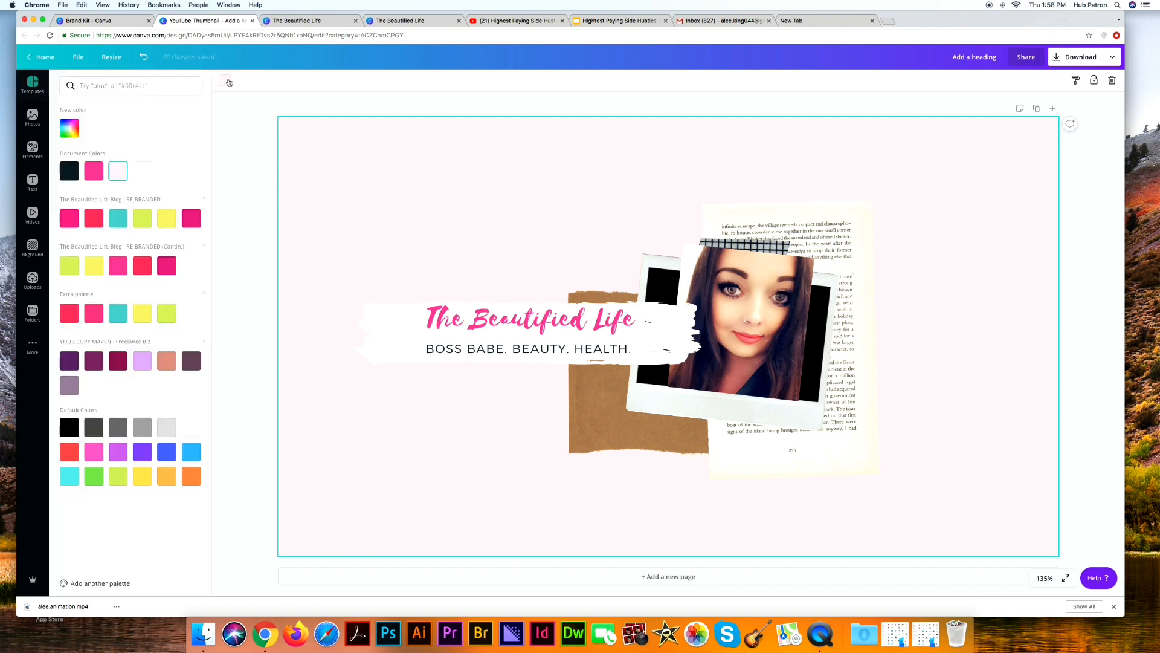
click(71, 129)
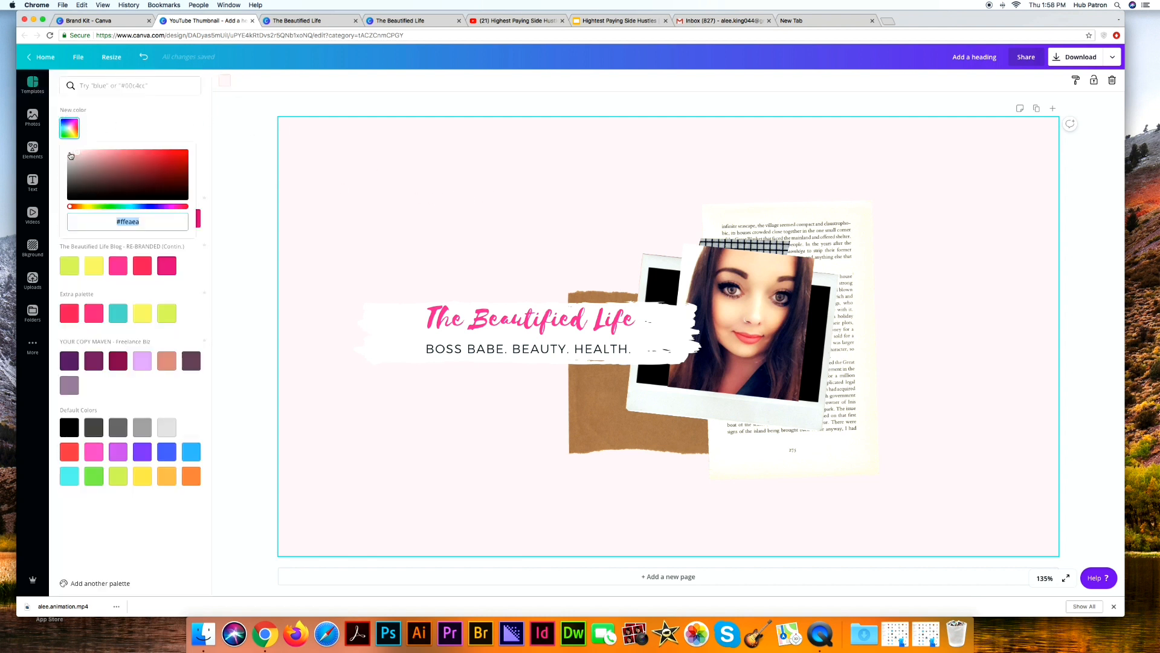
click(77, 156)
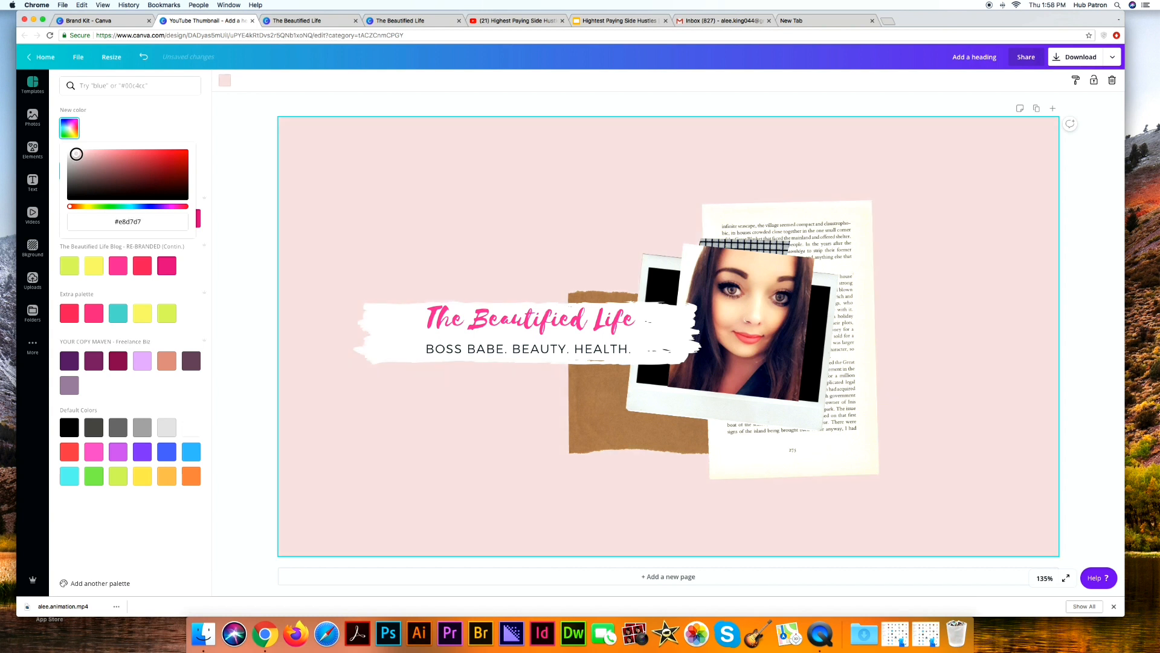
click(340, 106)
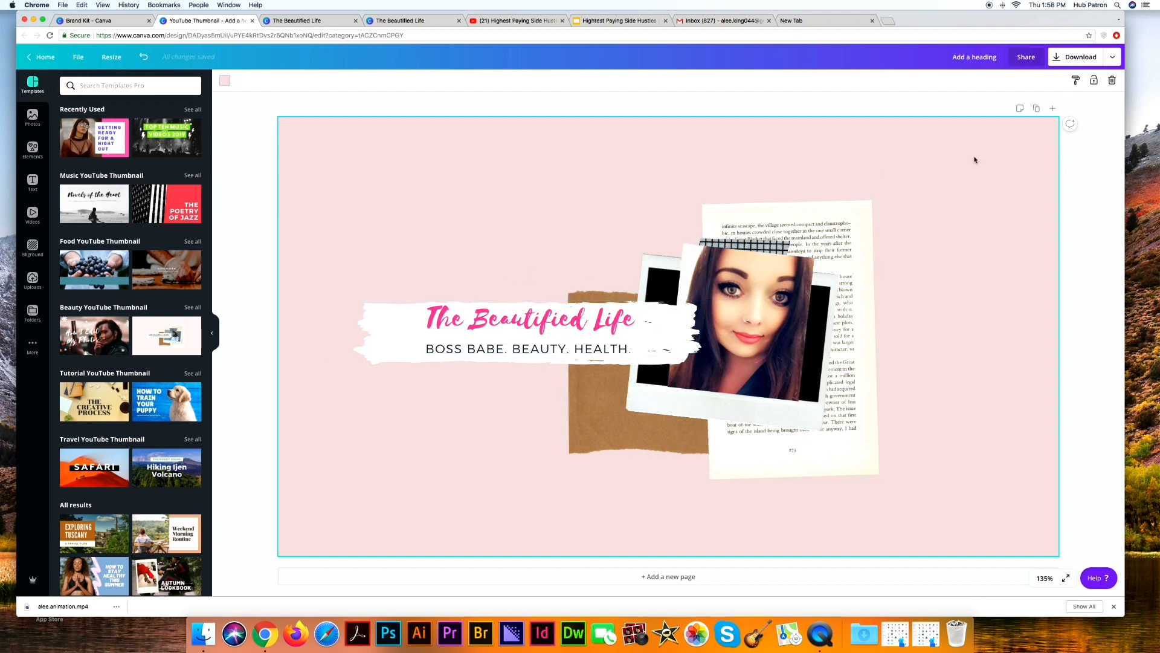
Open the Animation publishing option and preview the Pan, Block, Rise, Breathe and Slide styles on the design
click(1114, 58)
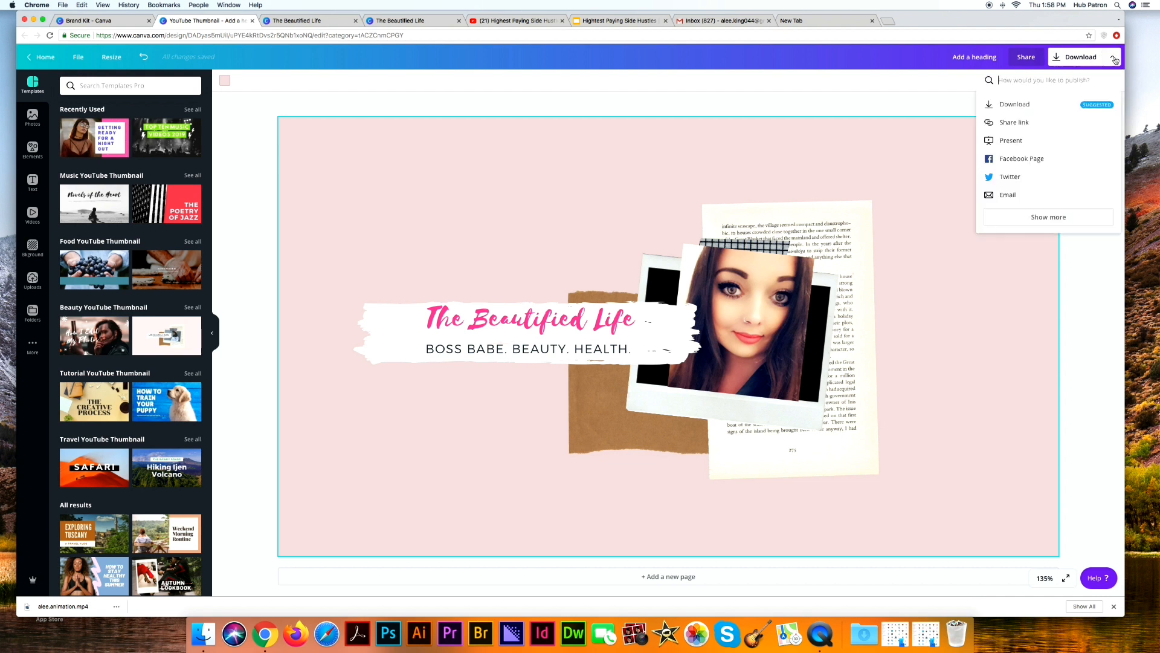
click(1042, 219)
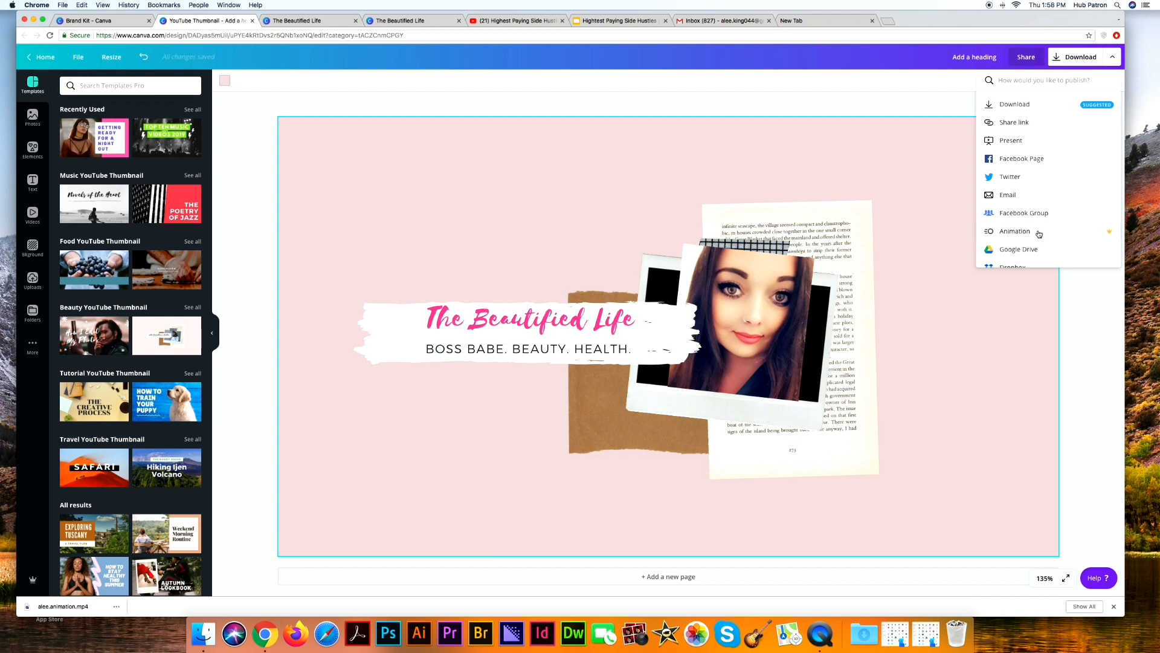
click(1039, 234)
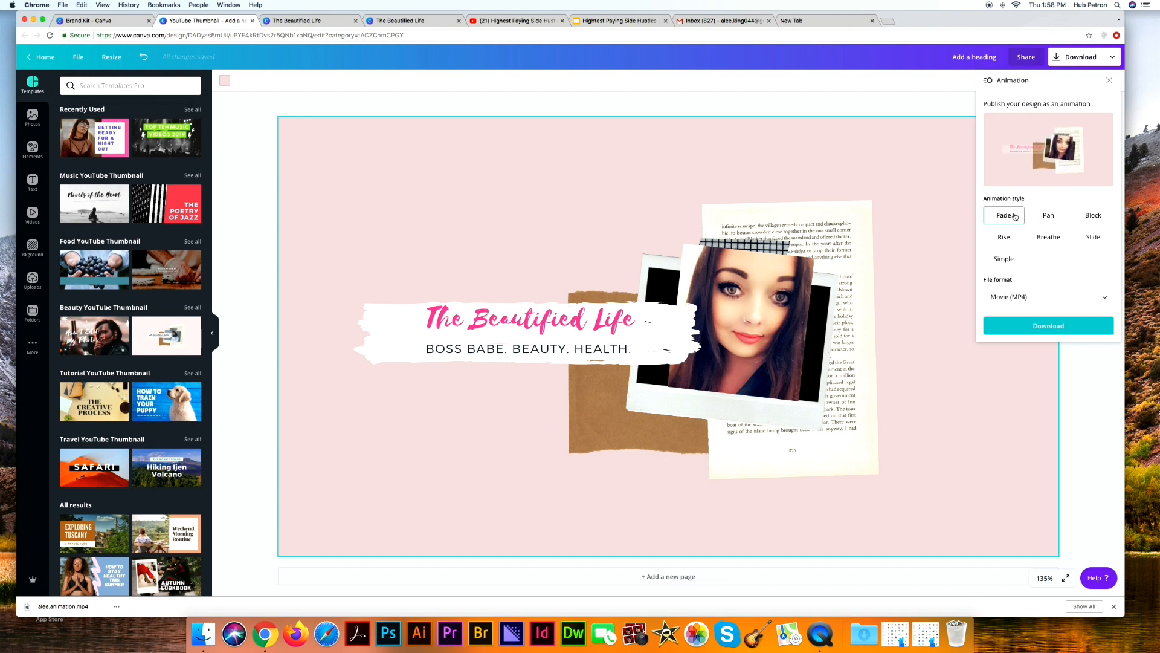
click(1037, 216)
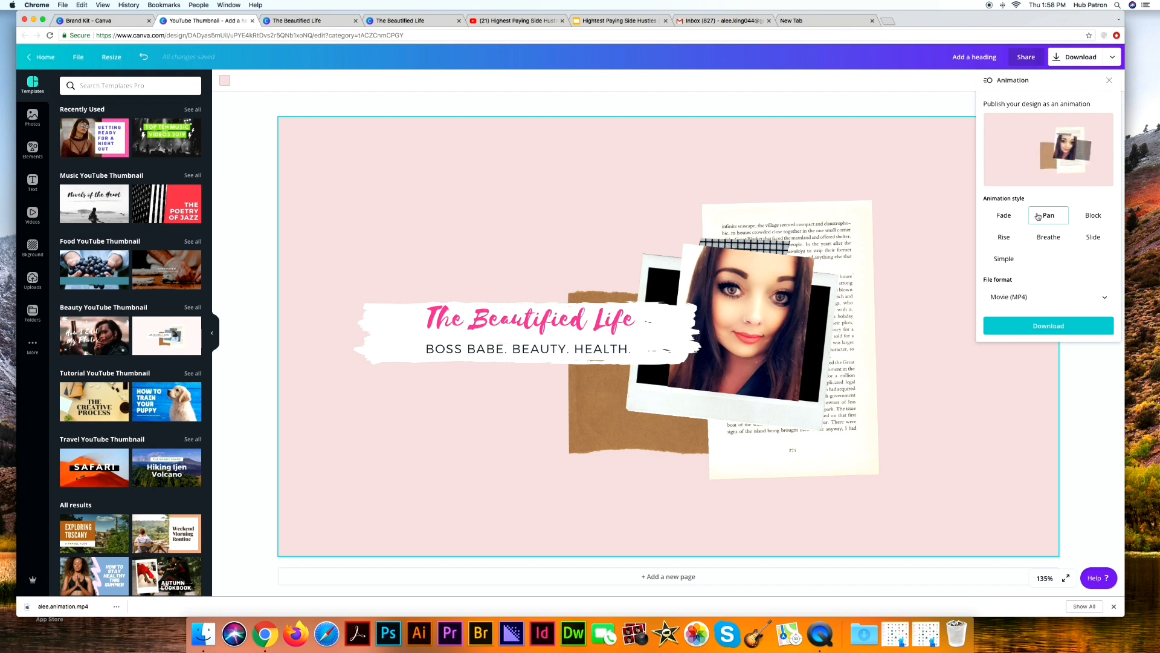
click(1095, 216)
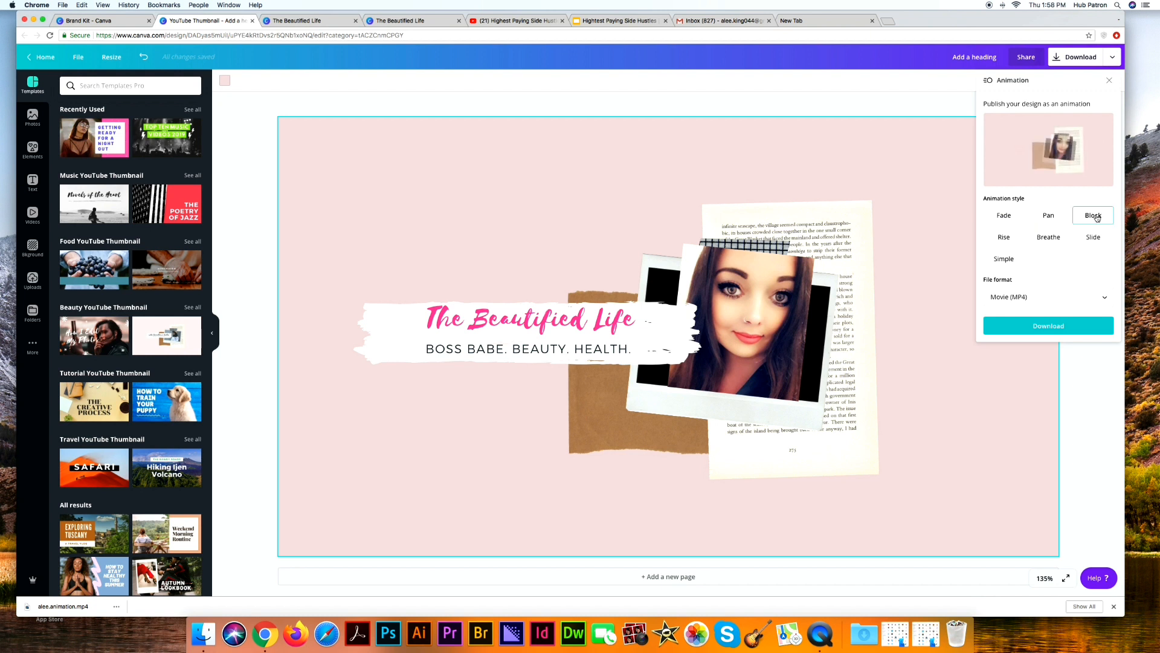
click(1023, 237)
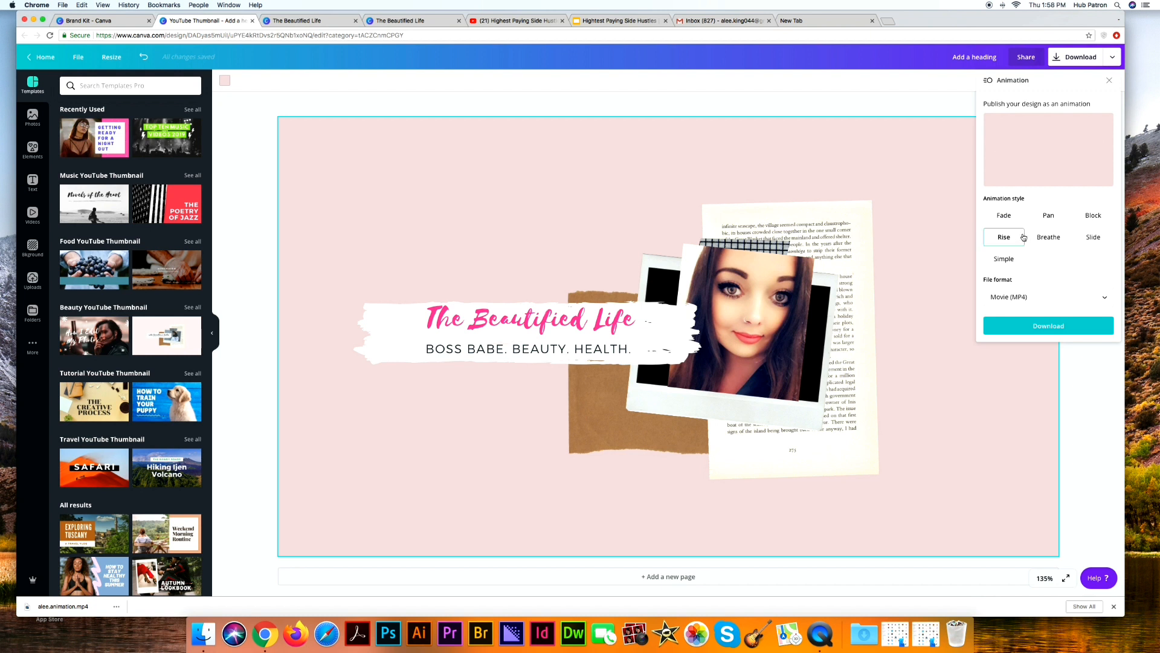
click(1035, 237)
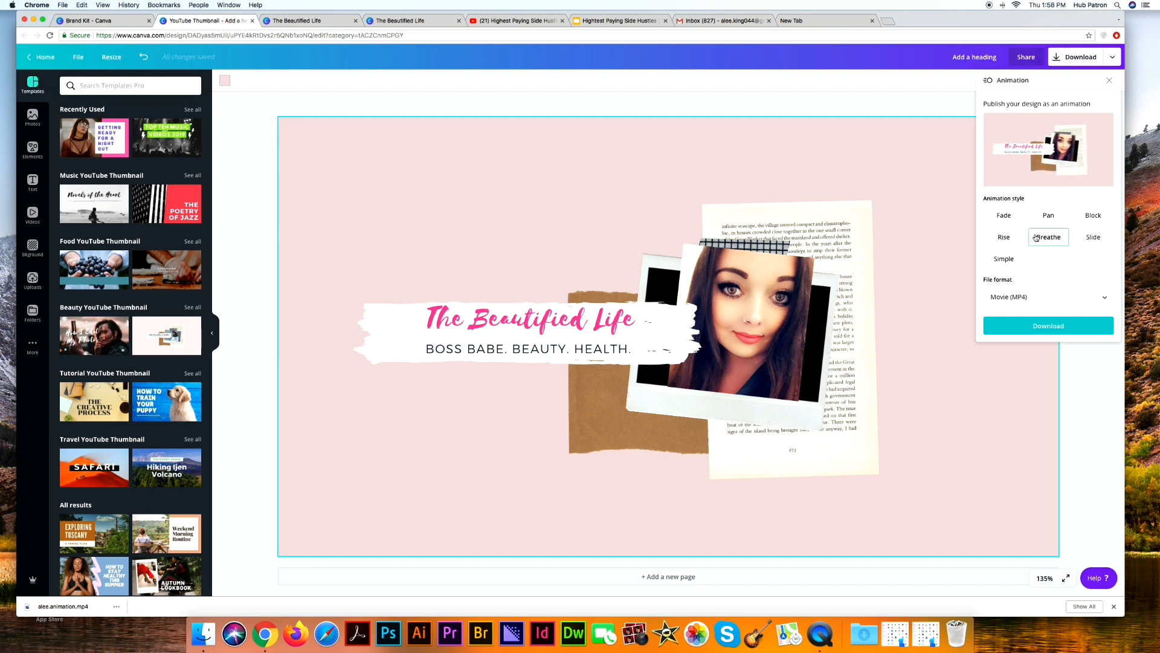
click(1094, 238)
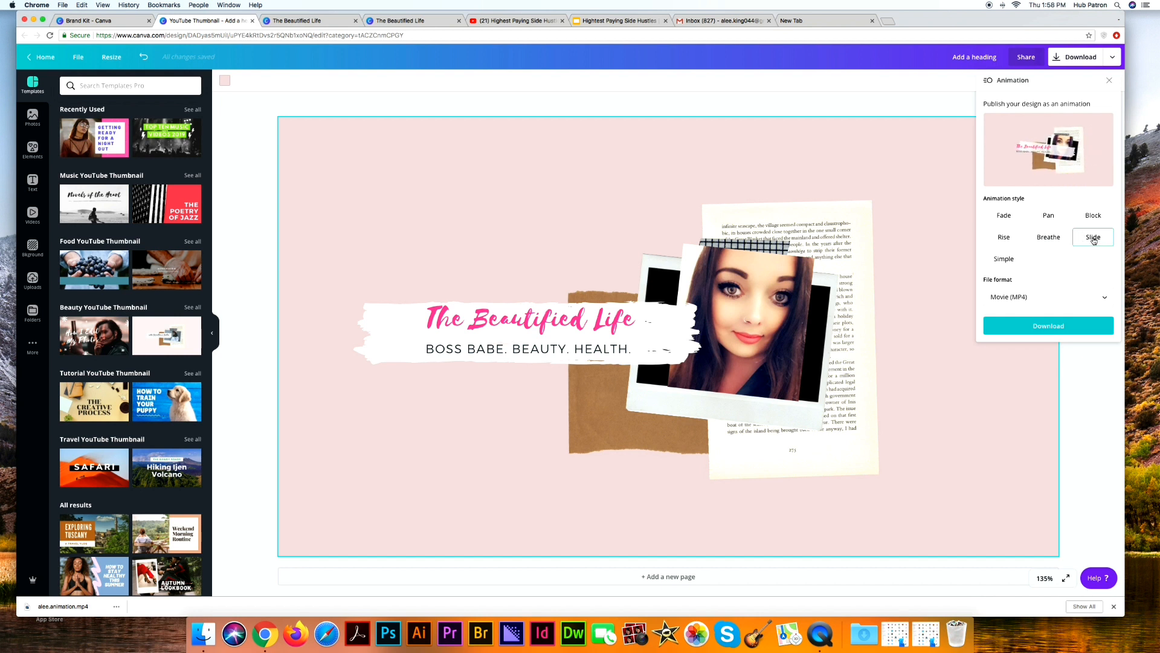
Preview the Simple animation style on the design with Medium, Slow and Fast timing
click(1020, 257)
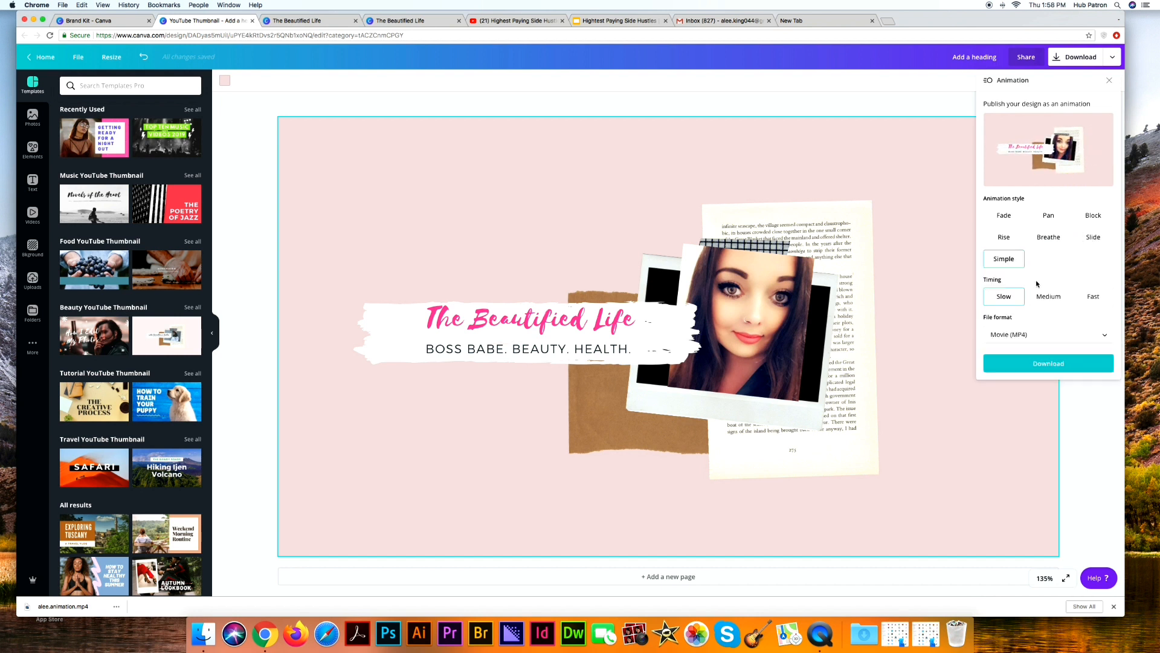
click(1051, 298)
click(1005, 297)
click(1094, 296)
Select the Fade animation style with the Movie (MP4) file format, and close the animation publishing options
click(1012, 217)
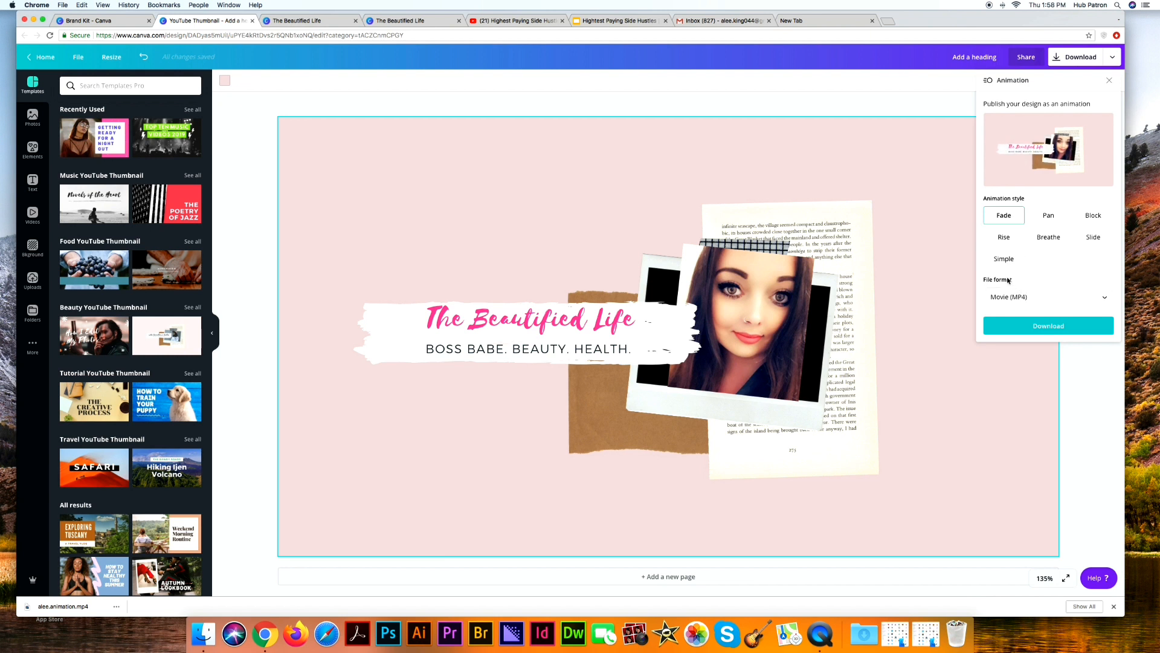
click(1031, 299)
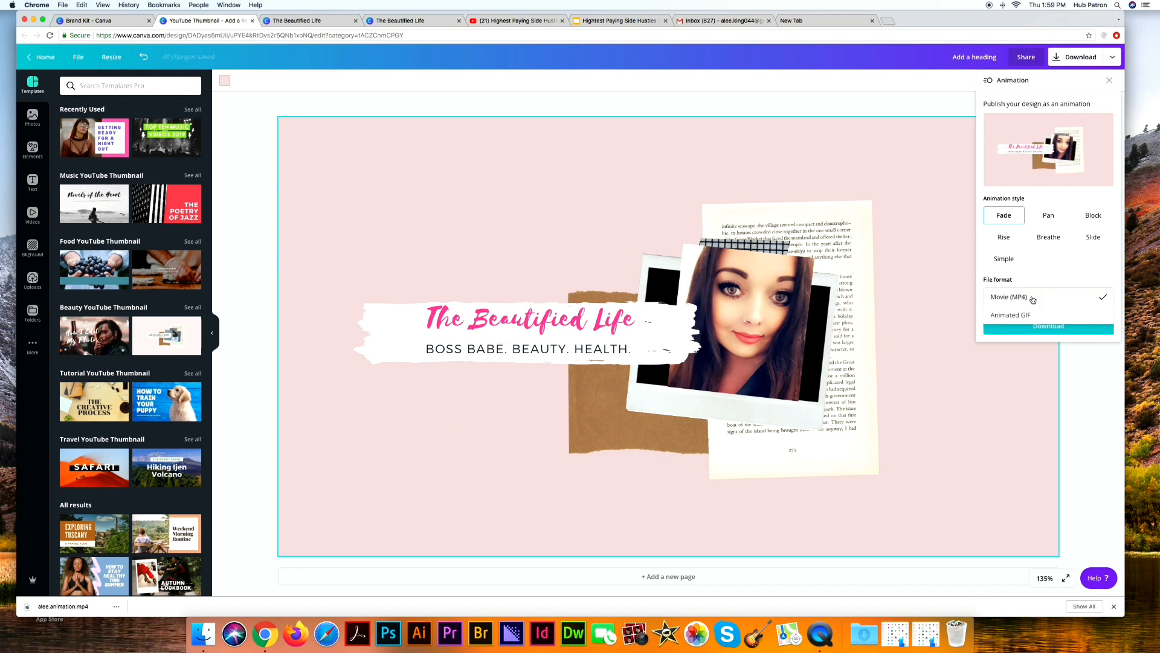
click(1034, 297)
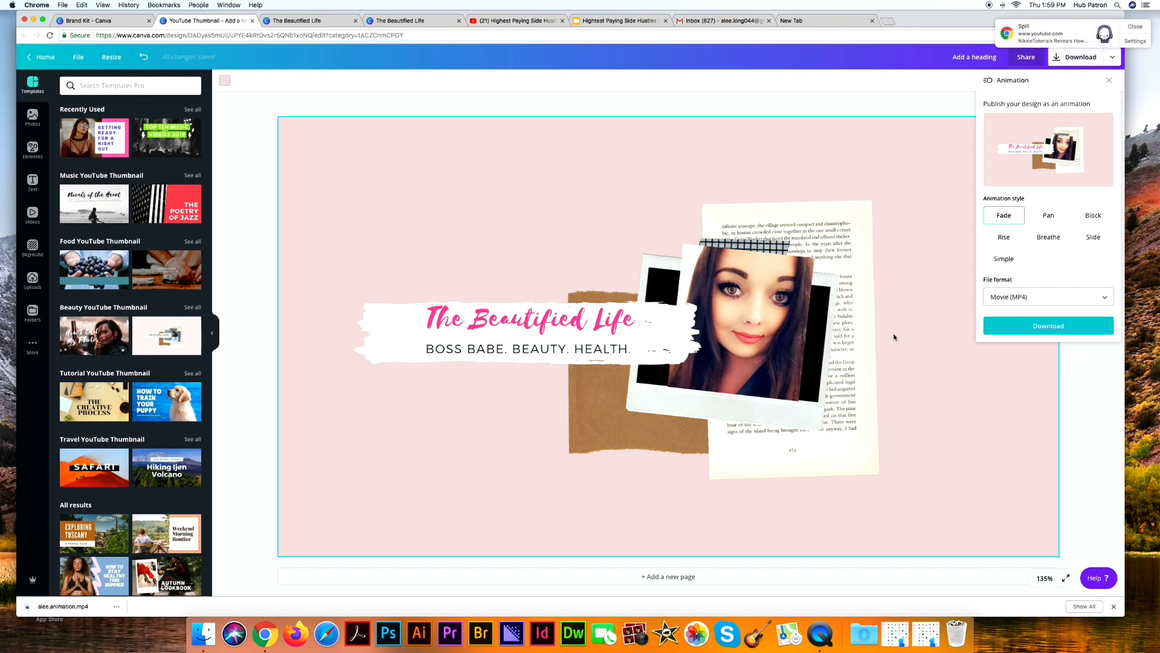
click(1134, 27)
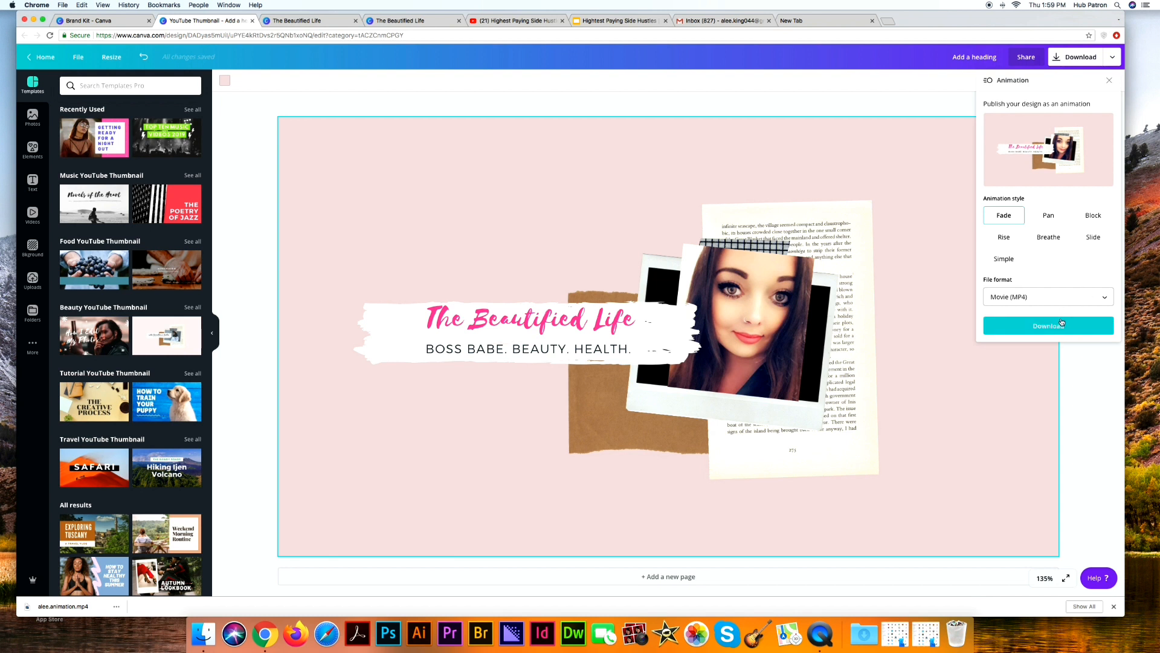
click(1043, 324)
click(1078, 356)
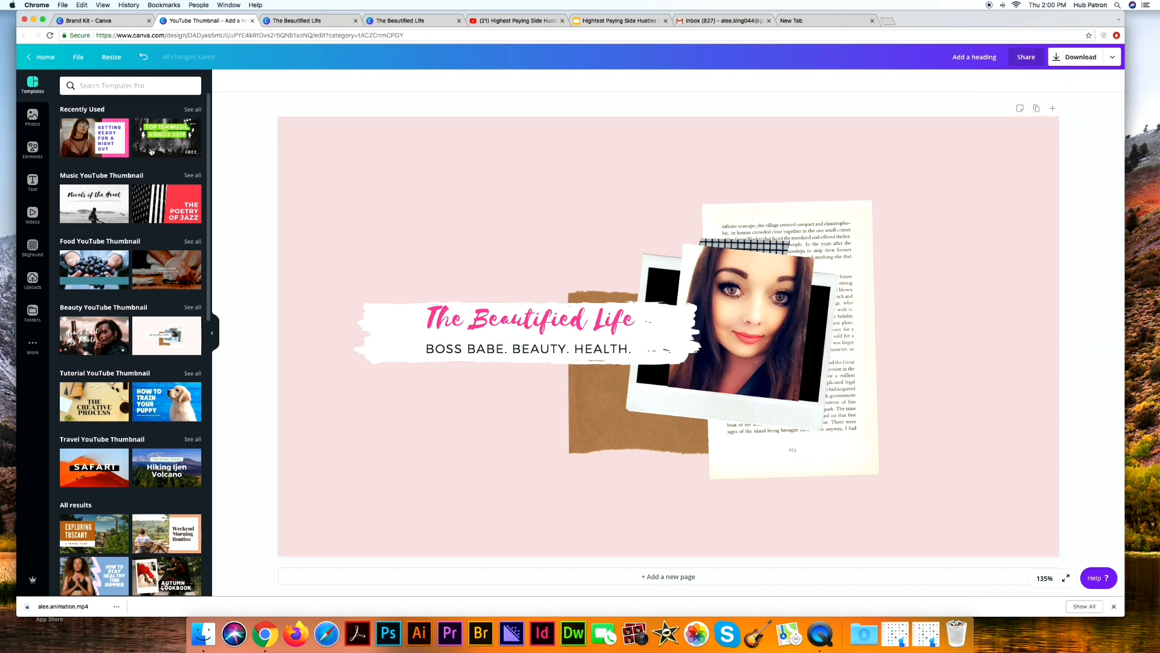
Browse the YouTube thumbnail templates, and search them for "beauty"
scroll(134, 197, down, 15)
scroll(134, 198, down, 6)
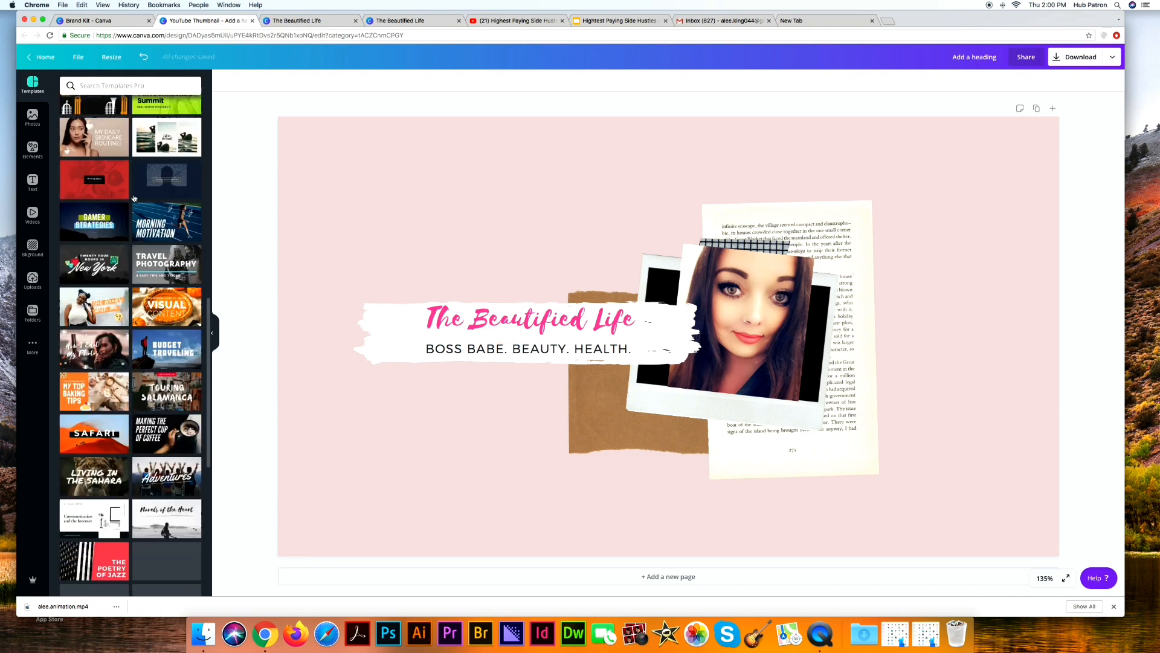
click(127, 84)
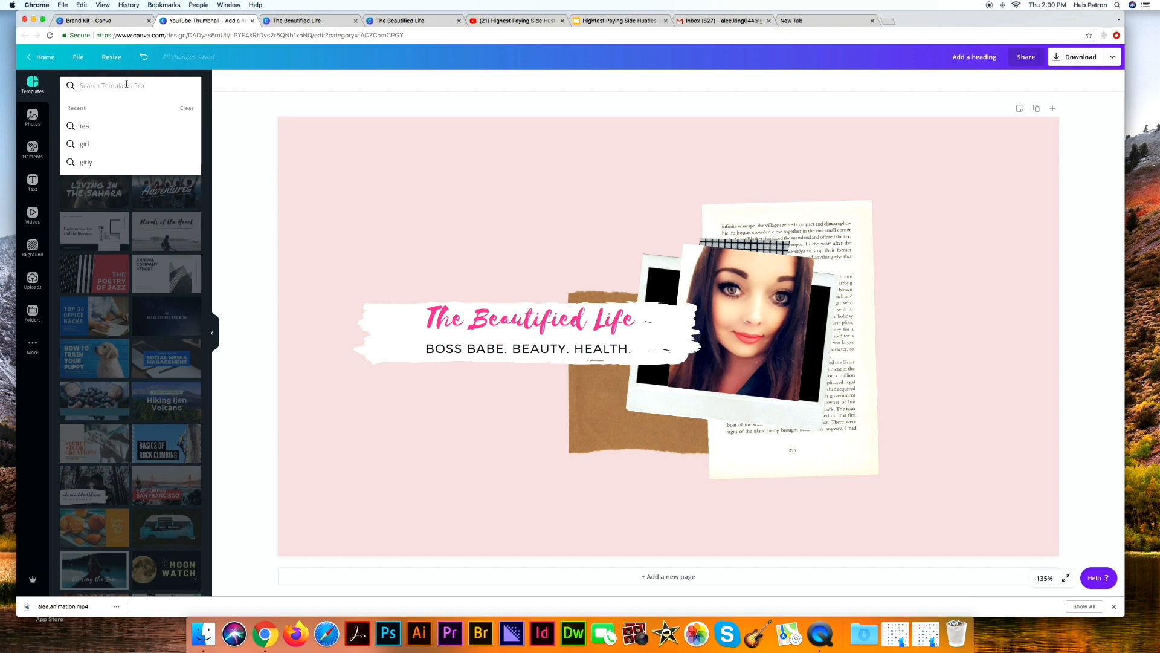
text(beauty)
key(Return)
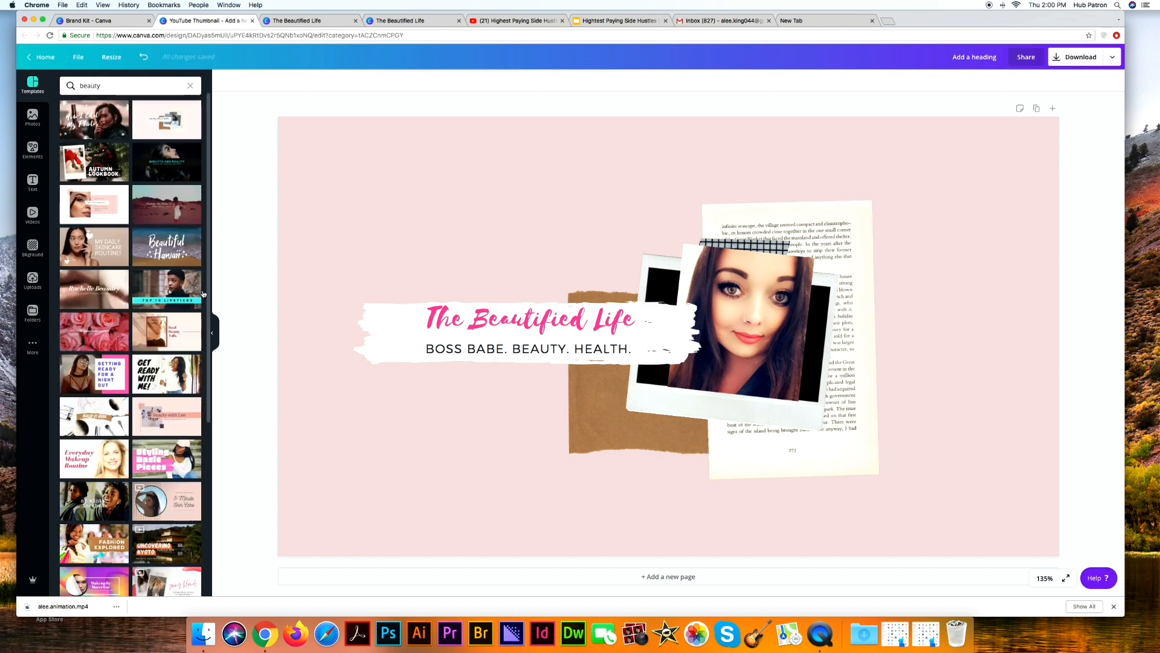
scroll(181, 314, down, 6)
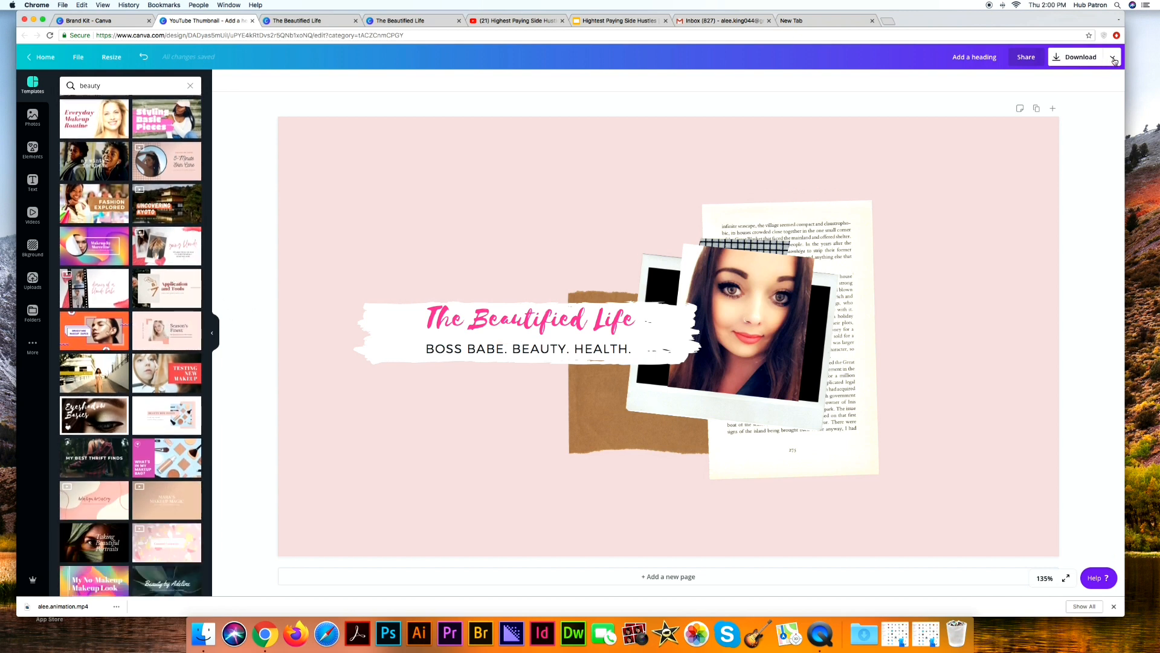
Reopen the Animation publishing option, preview the Pan and Fade styles, and close it again
click(1113, 58)
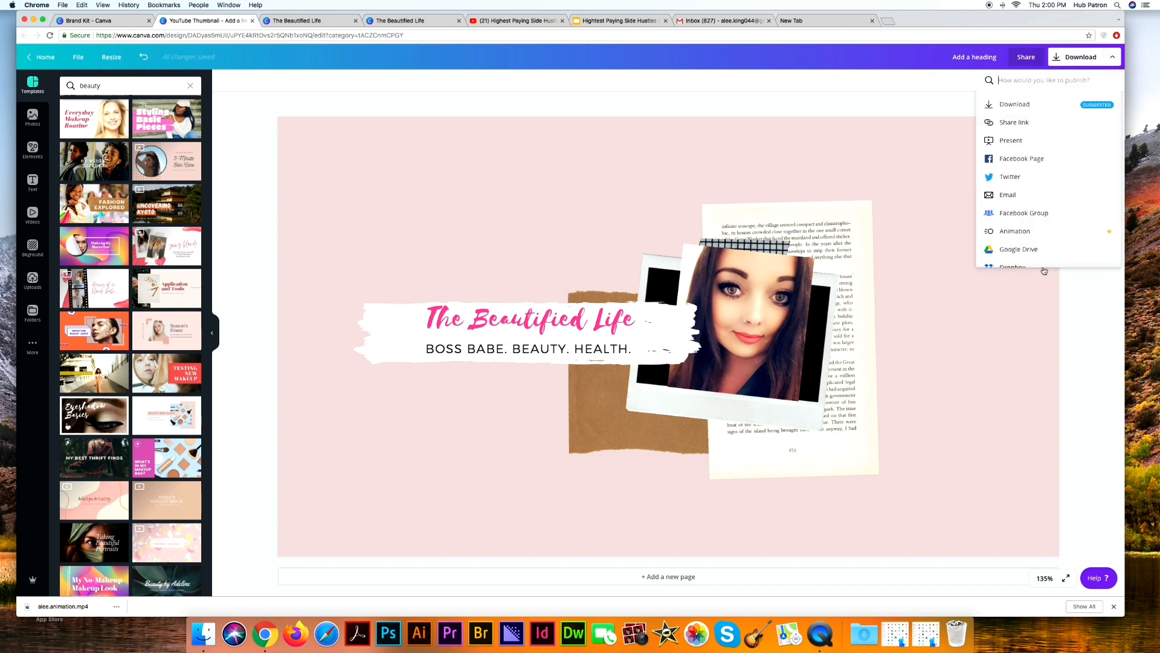
click(1040, 232)
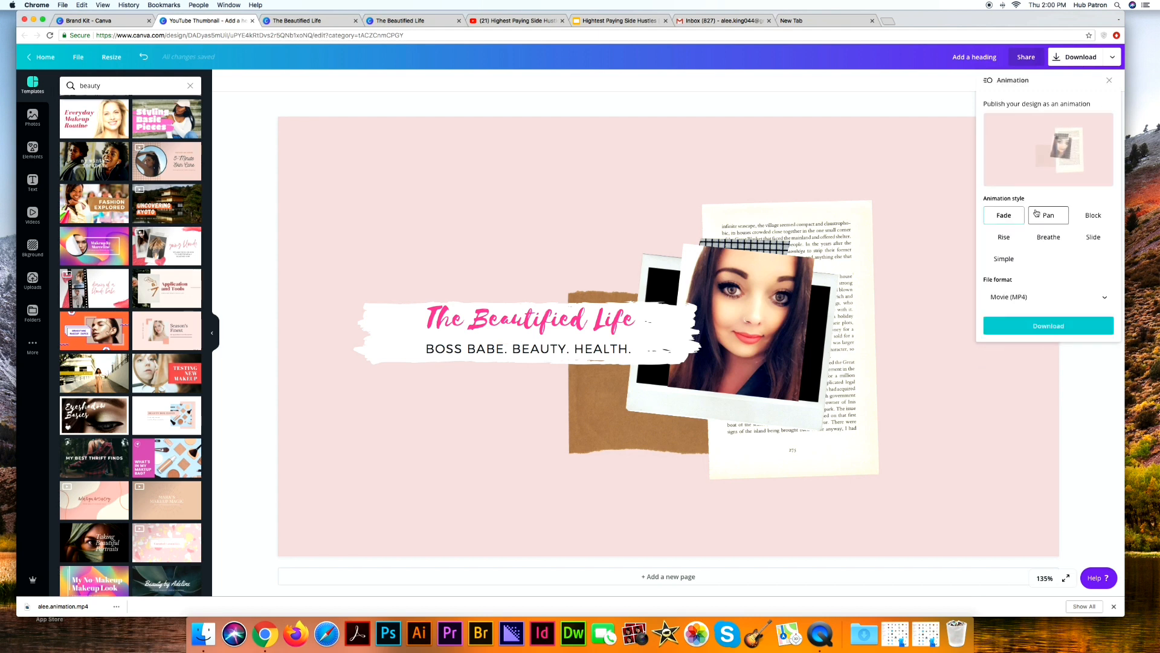
click(1040, 216)
click(1015, 216)
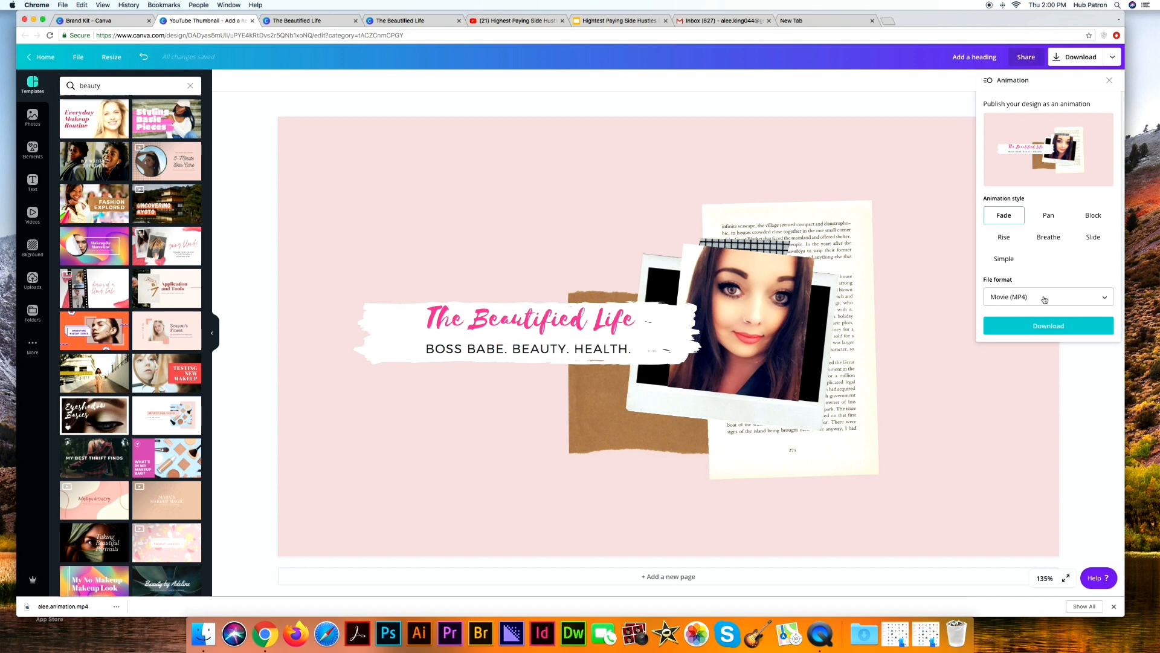
click(1097, 357)
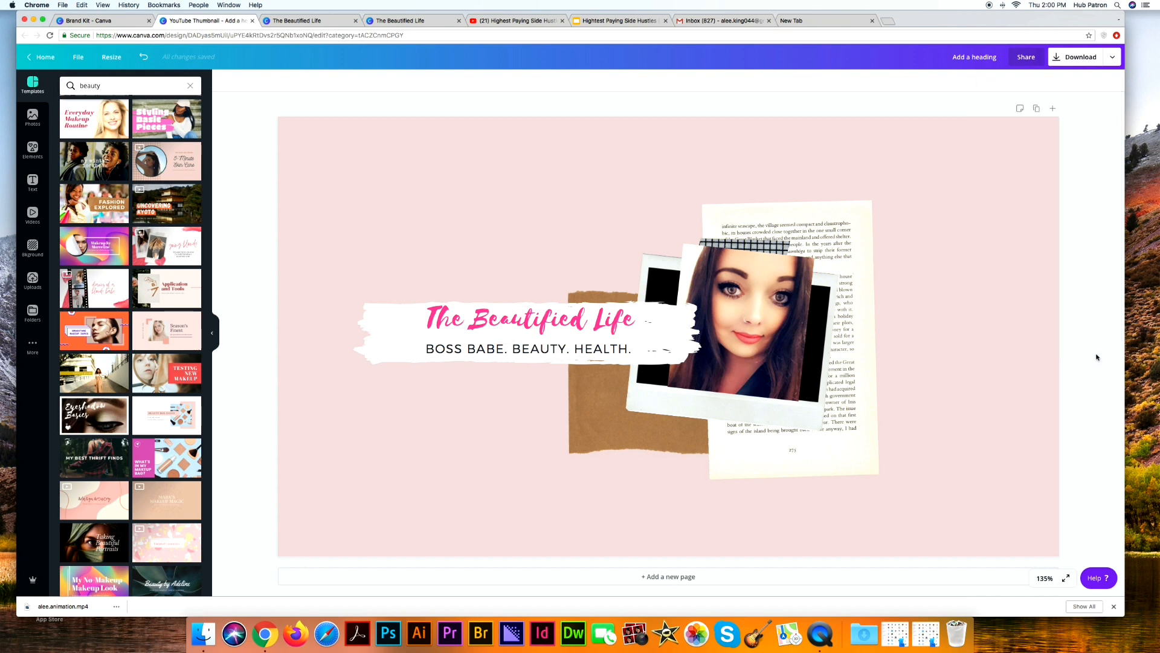
Switch to the Brand Kit page and go from there to the Canva home page
click(104, 22)
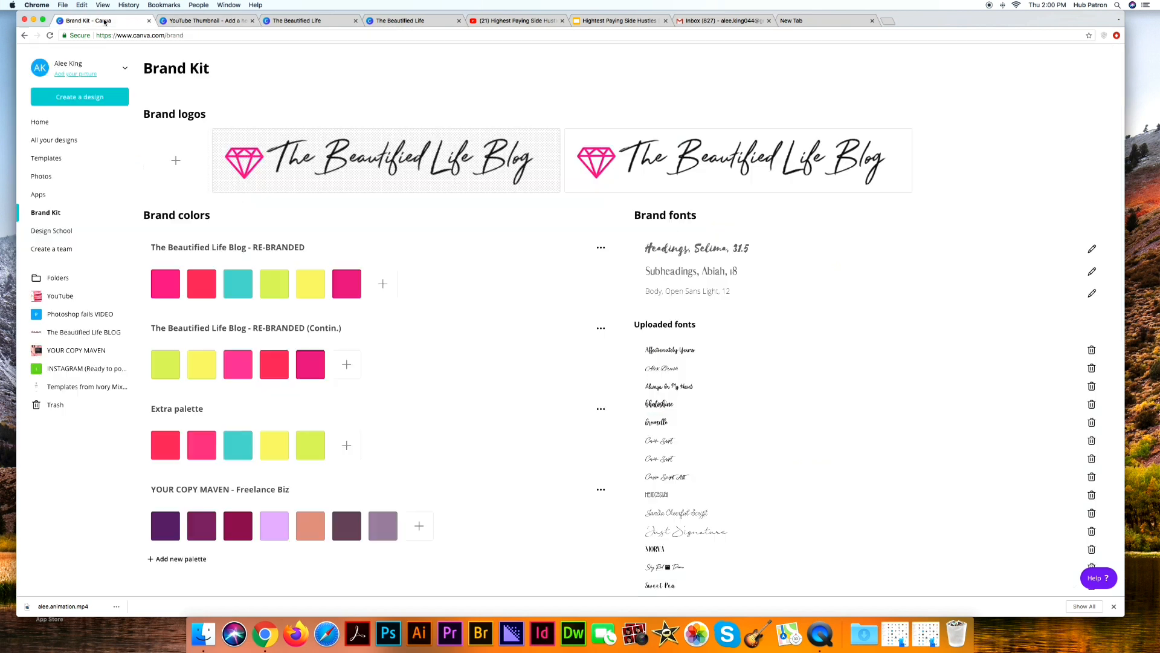
click(41, 122)
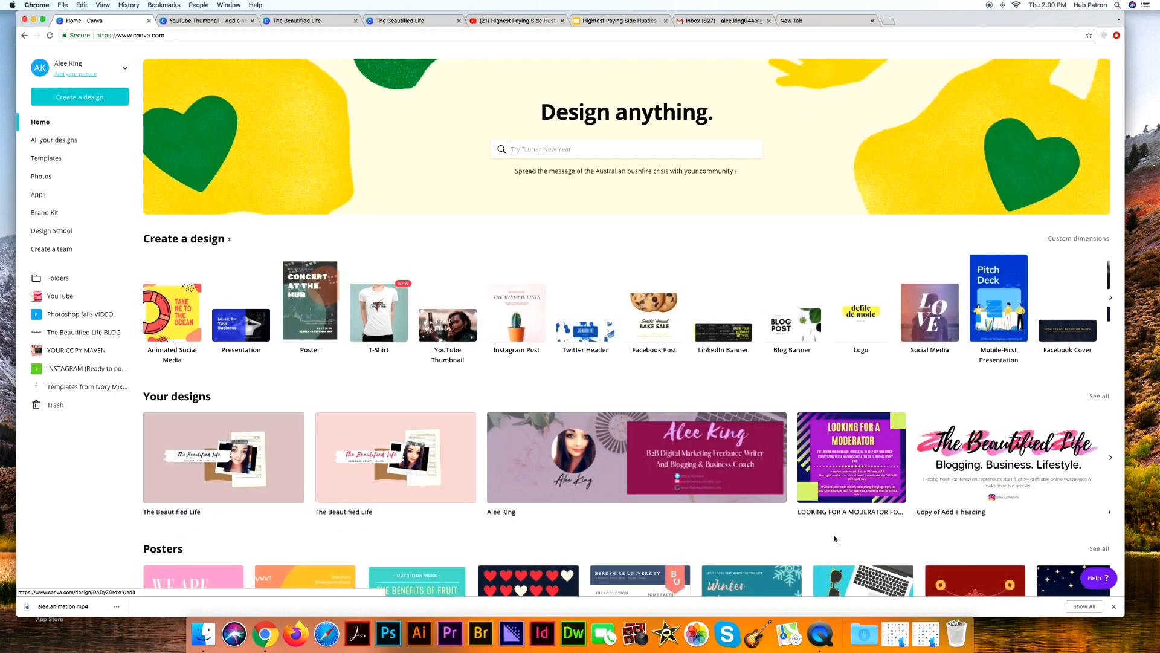
right_click(819, 615)
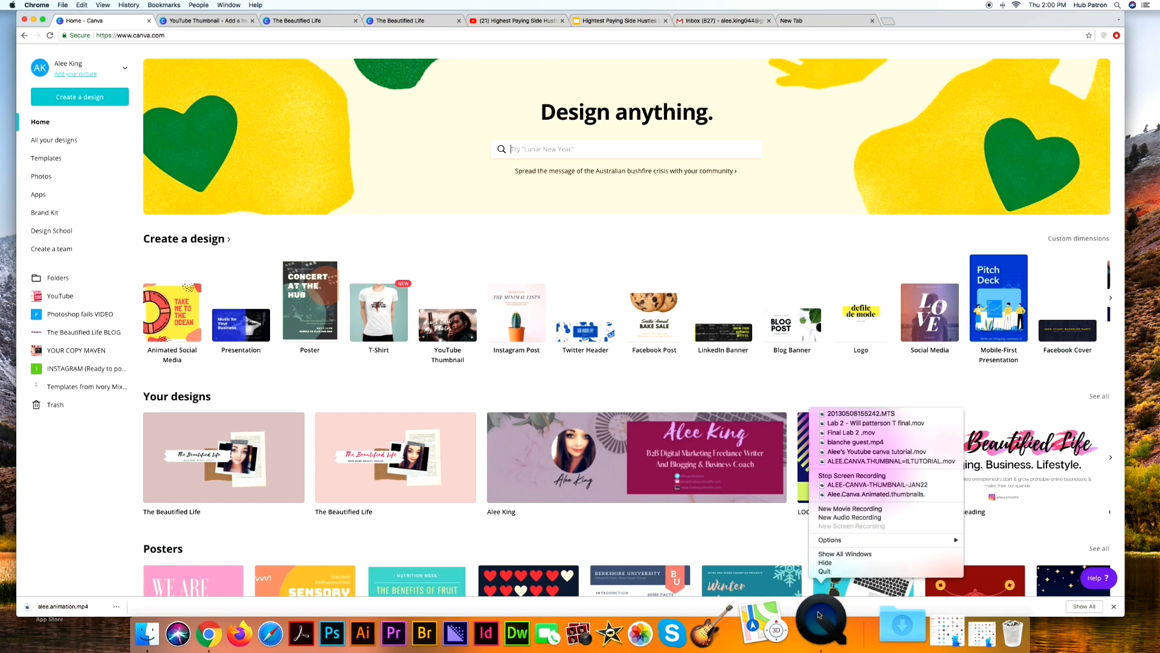
mouse_move(843, 541)
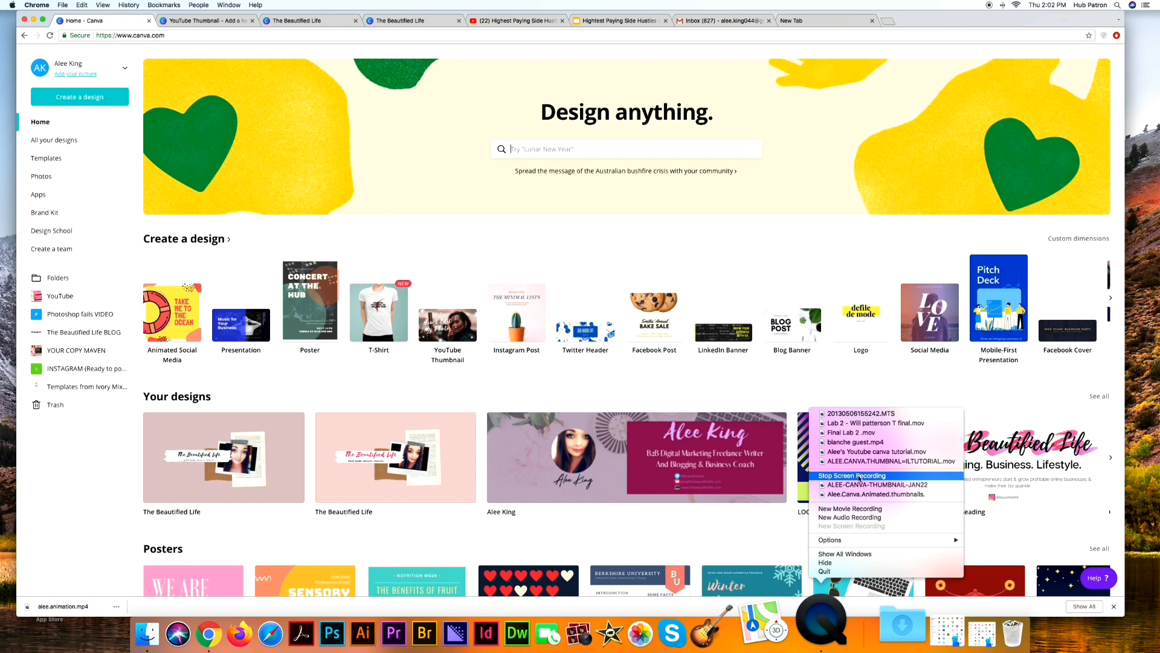
click(860, 479)
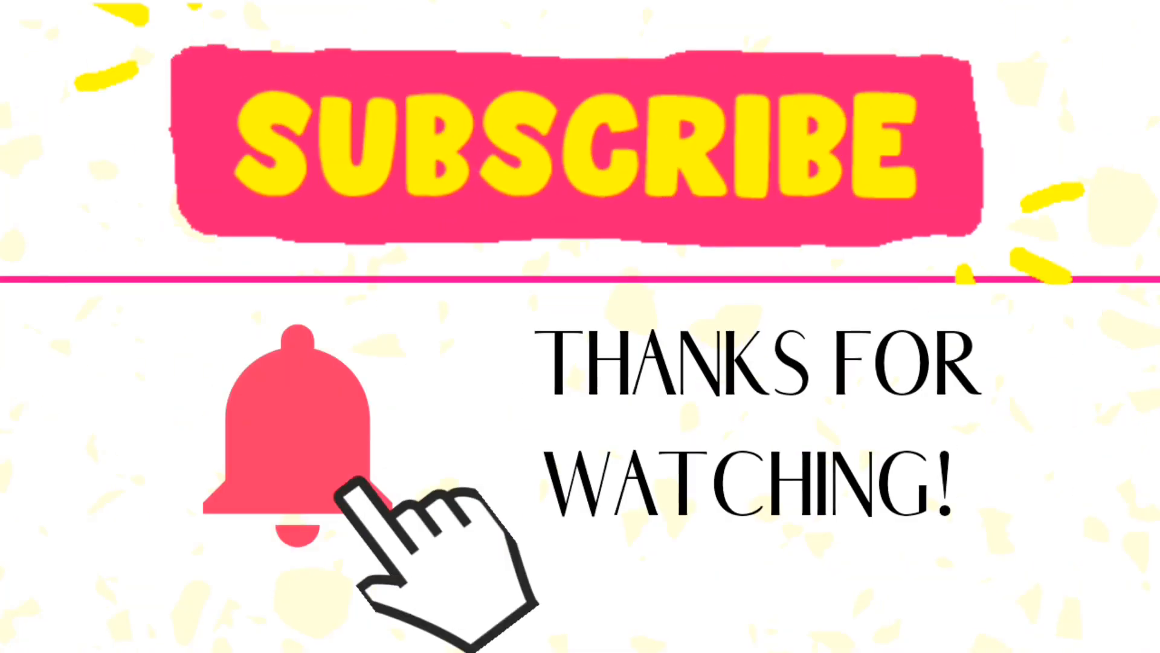